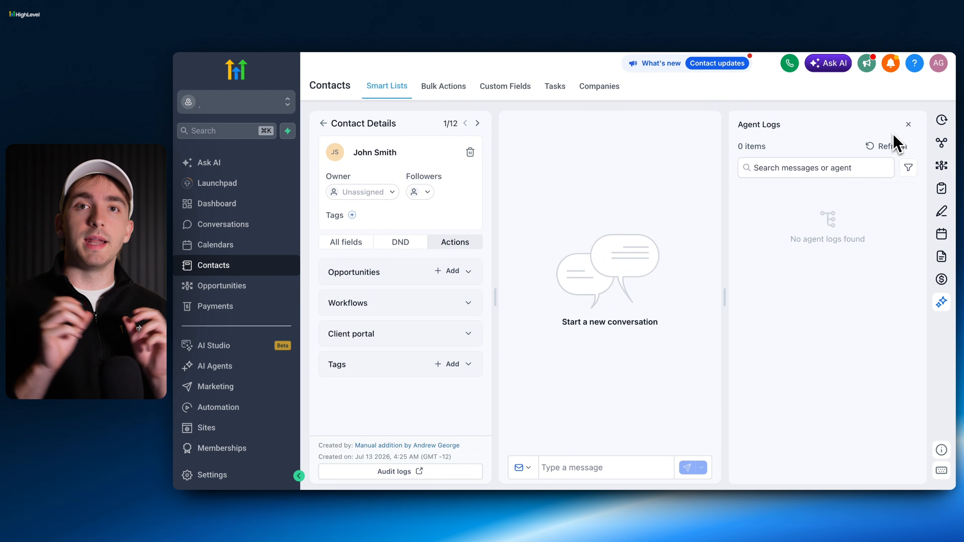
Step: Open Default view 1 of the contact detail view for the Contacts object in the settings
{"action": "left_click", "coordinate": [230, 475]}
{"action": "left_click", "coordinate": [231, 437]}
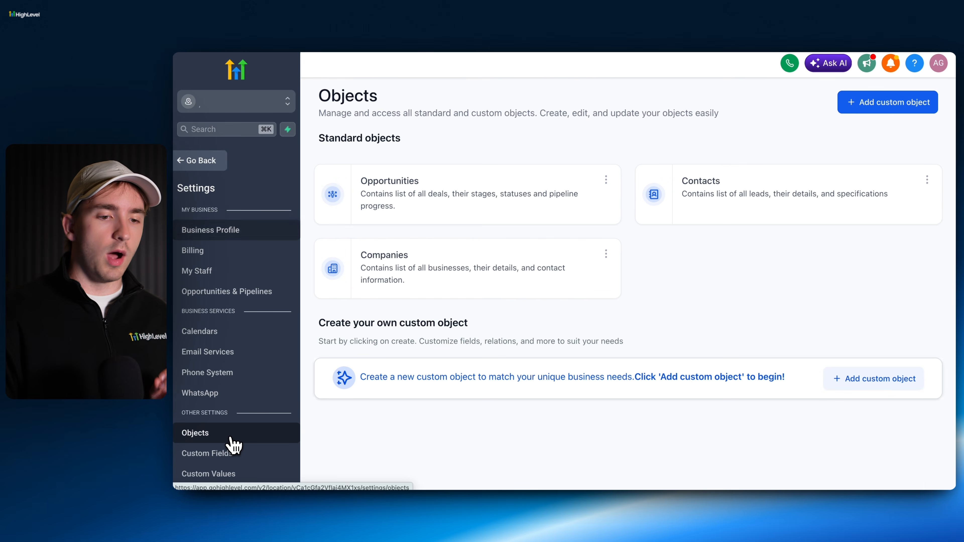
{"action": "left_click", "coordinate": [696, 218]}
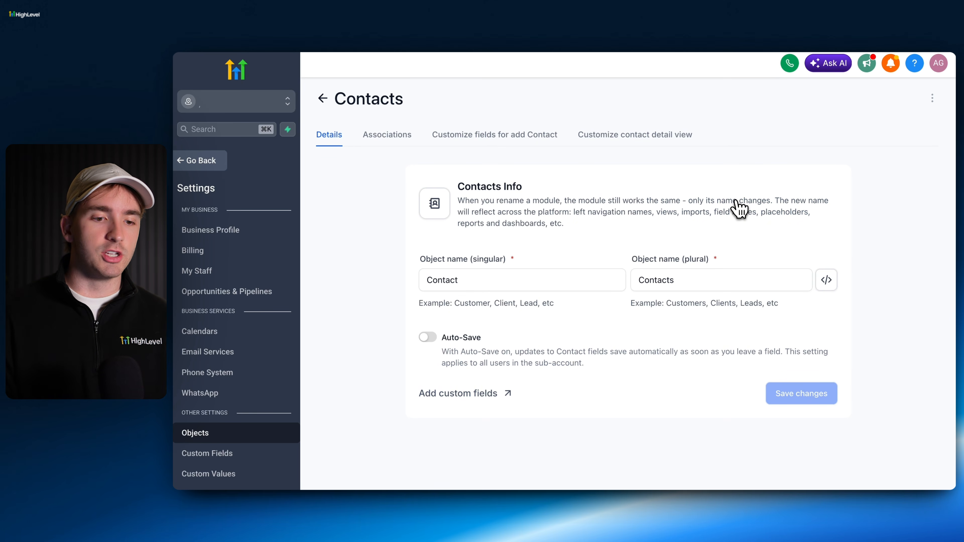
{"action": "left_click", "coordinate": [632, 147]}
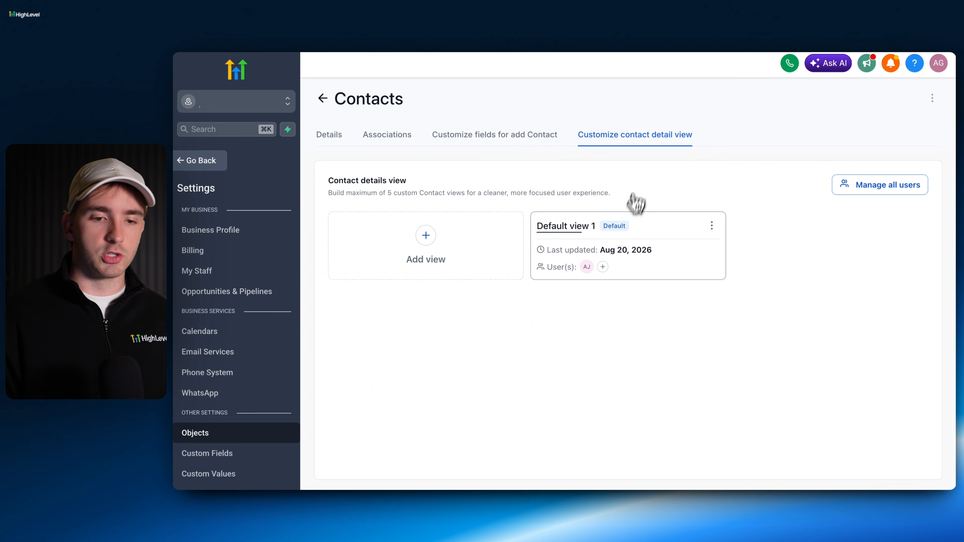
{"action": "left_click", "coordinate": [655, 254]}
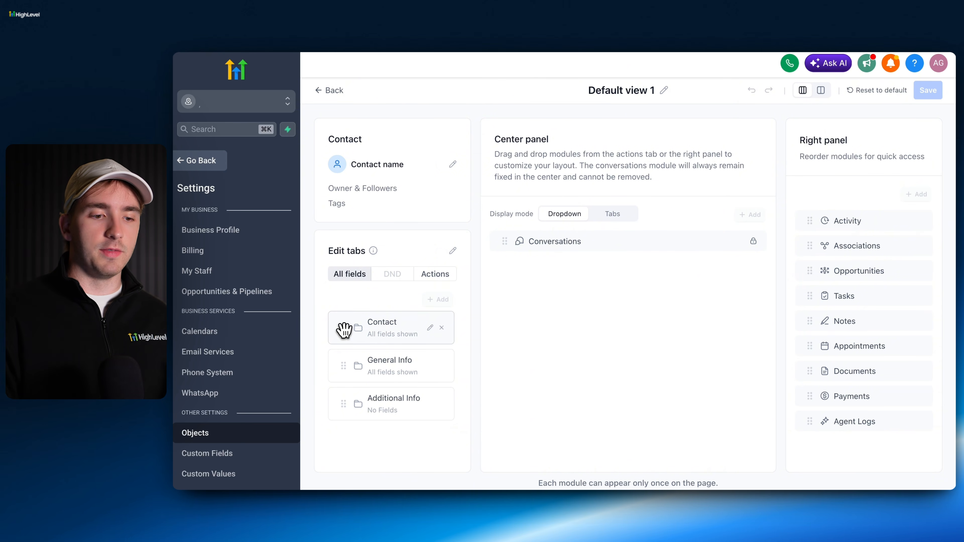
Step: Move the Contact folder to the end of All fields and remove the General Info and Additional Info folders
{"action": "left_click_drag", "start_coordinate": [344, 329], "coordinate": [347, 362]}
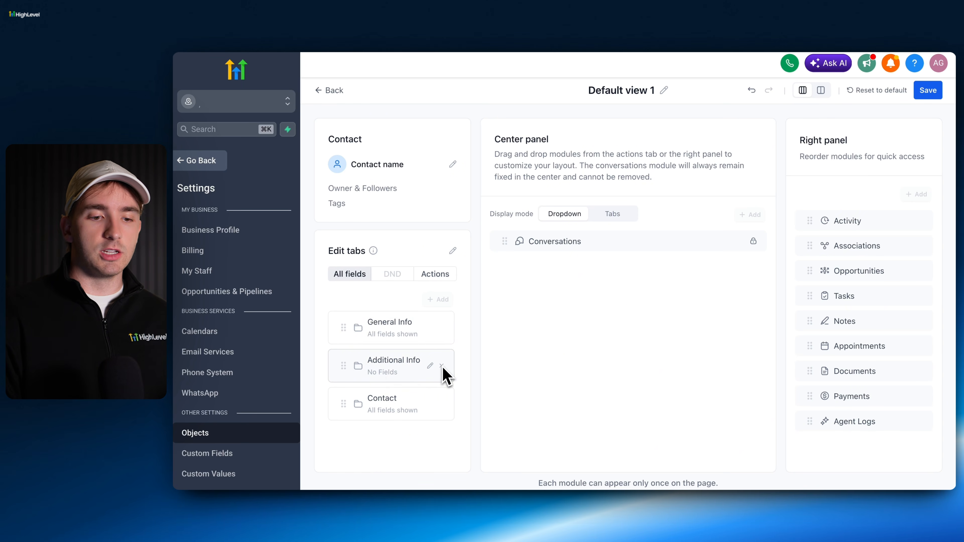
{"action": "left_click", "coordinate": [441, 366]}
{"action": "left_click", "coordinate": [441, 328]}
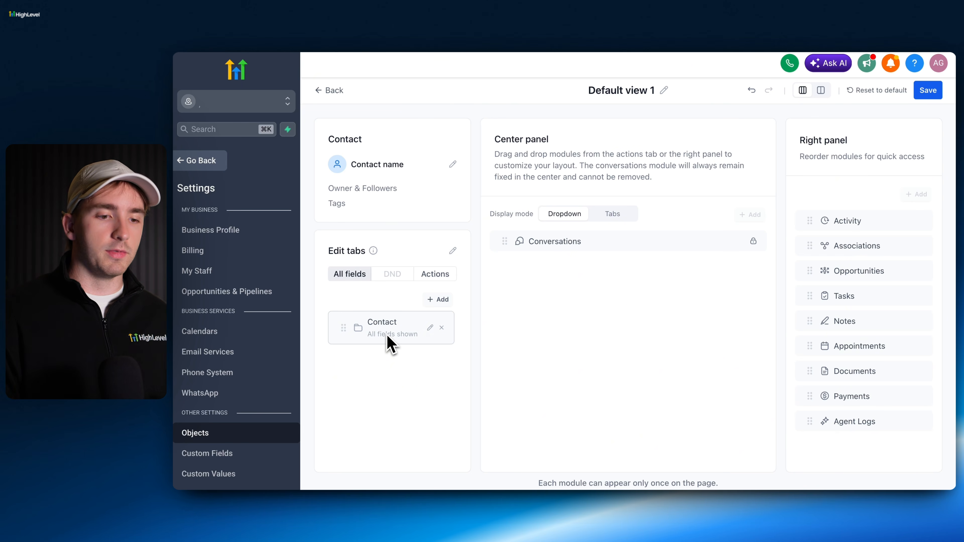
{"action": "left_click", "coordinate": [442, 300]}
{"action": "left_click", "coordinate": [408, 311]}
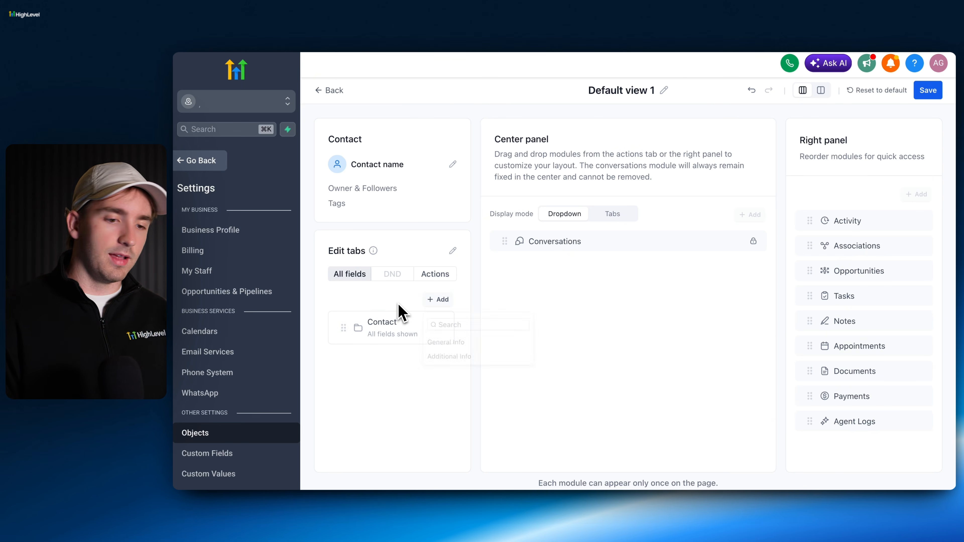
Step: Remove the Client Portal and Engagement Score modules from the Actions tab of the contact view
{"action": "left_click", "coordinate": [427, 278]}
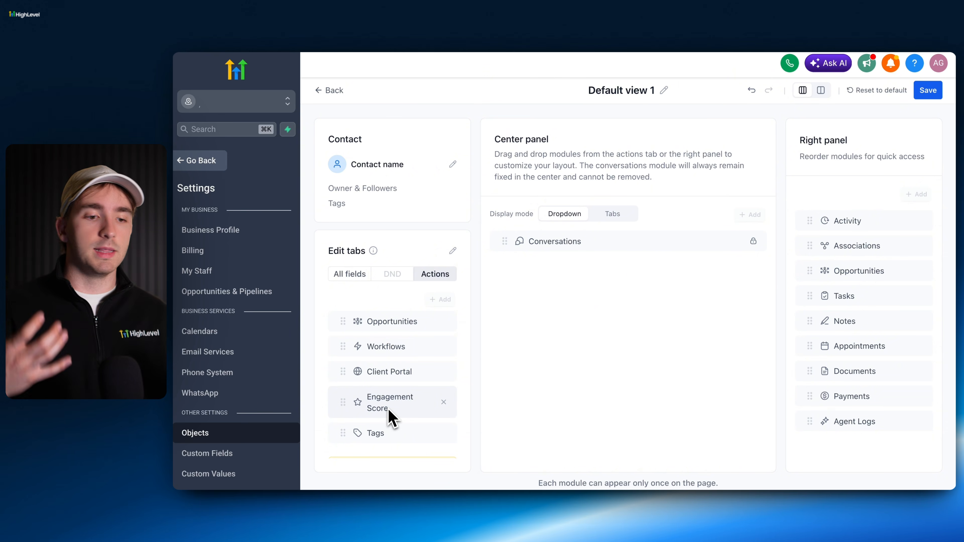
{"action": "left_click", "coordinate": [443, 371]}
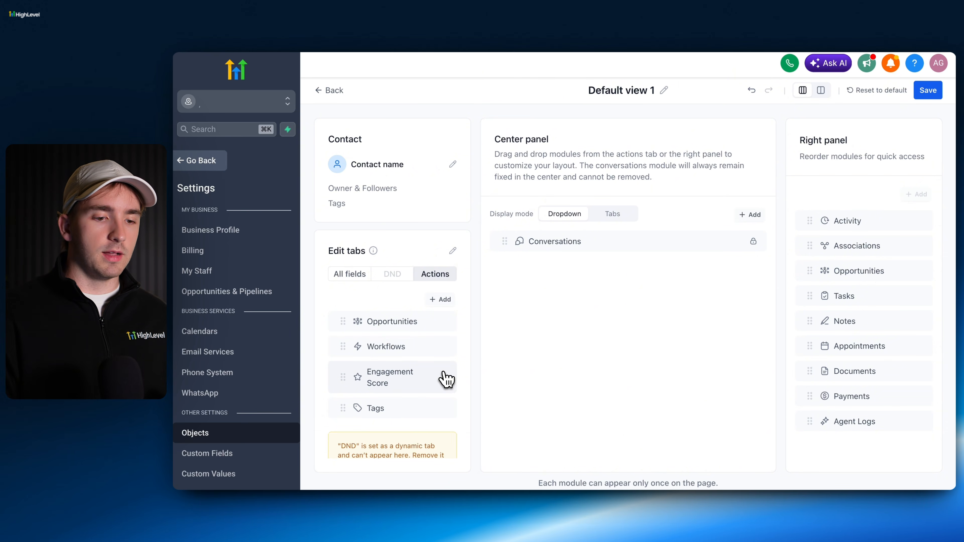
{"action": "left_click", "coordinate": [443, 377]}
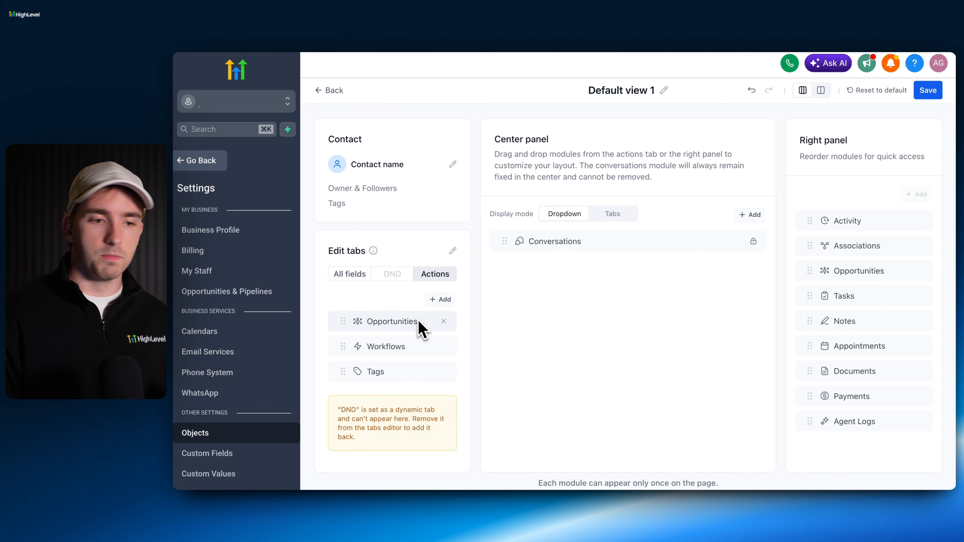
{"action": "left_click", "coordinate": [441, 299]}
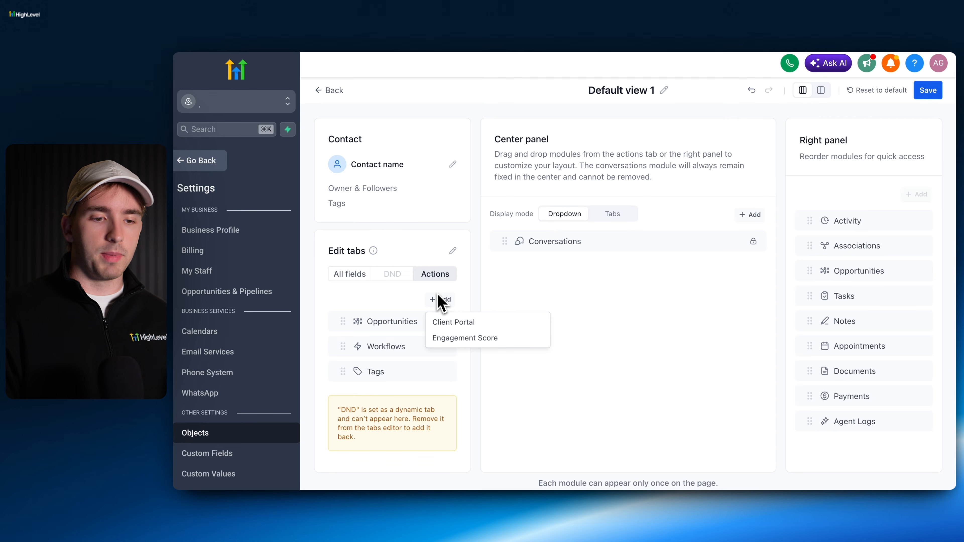
Step: Reorder the contact view's tabs so that Actions comes before All fields and DND, and apply the change
{"action": "left_click", "coordinate": [453, 252]}
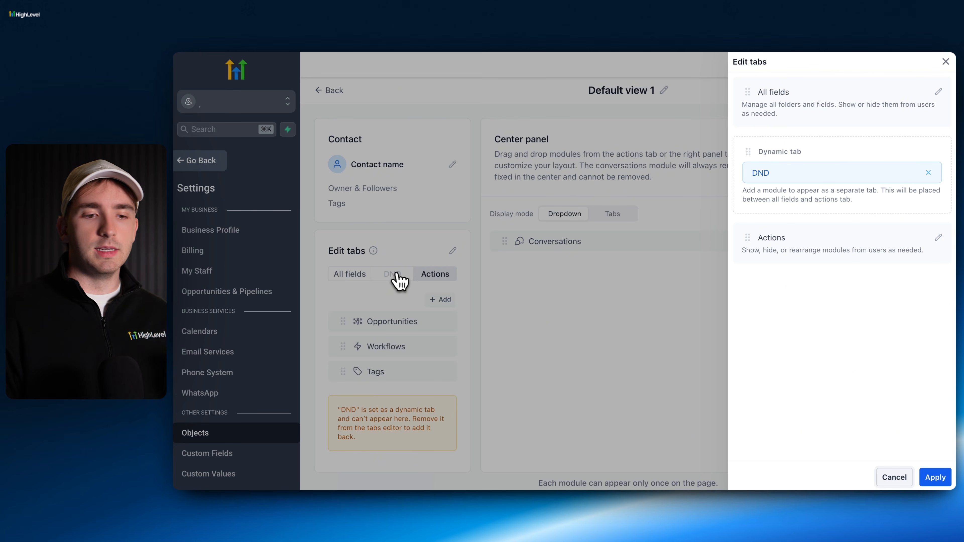
{"action": "left_click_drag", "start_coordinate": [747, 238], "coordinate": [746, 98]}
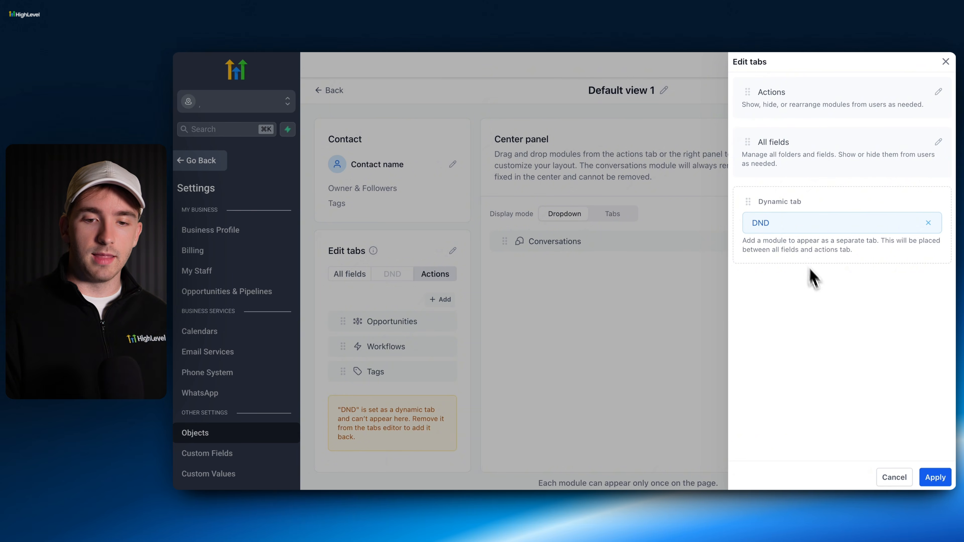
{"action": "left_click", "coordinate": [933, 477]}
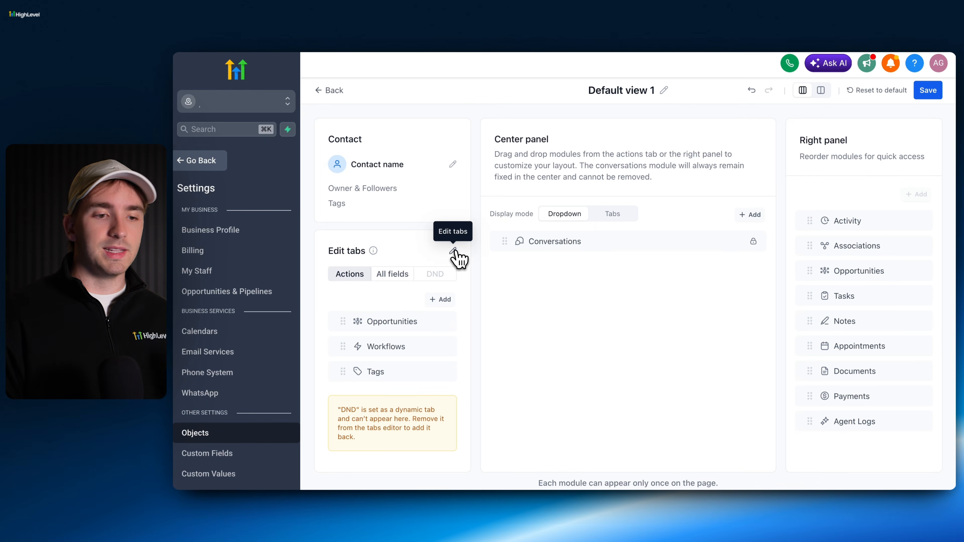
Step: Remove Owner & Followers from the contact card's fields and add the Phone and Email fields
{"action": "left_click", "coordinate": [453, 165]}
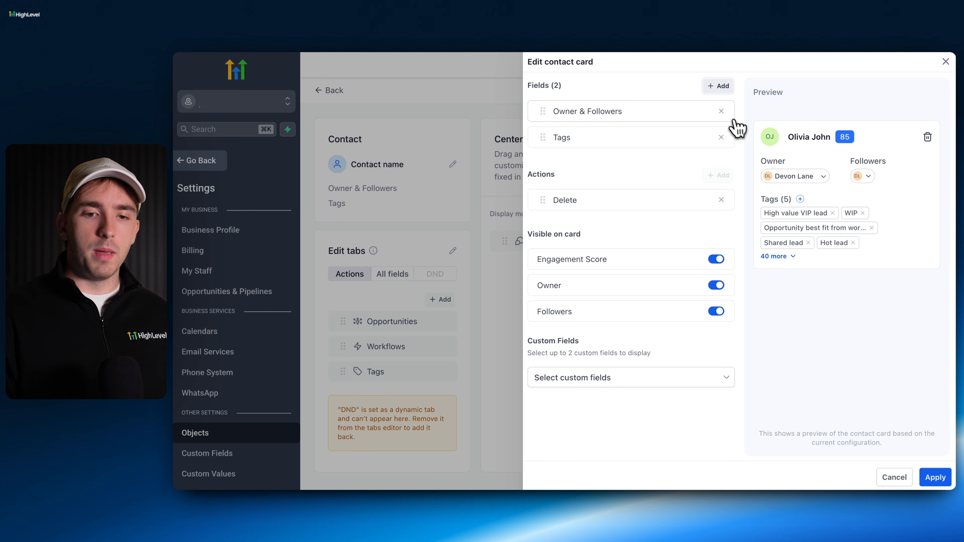
{"action": "left_click", "coordinate": [720, 111]}
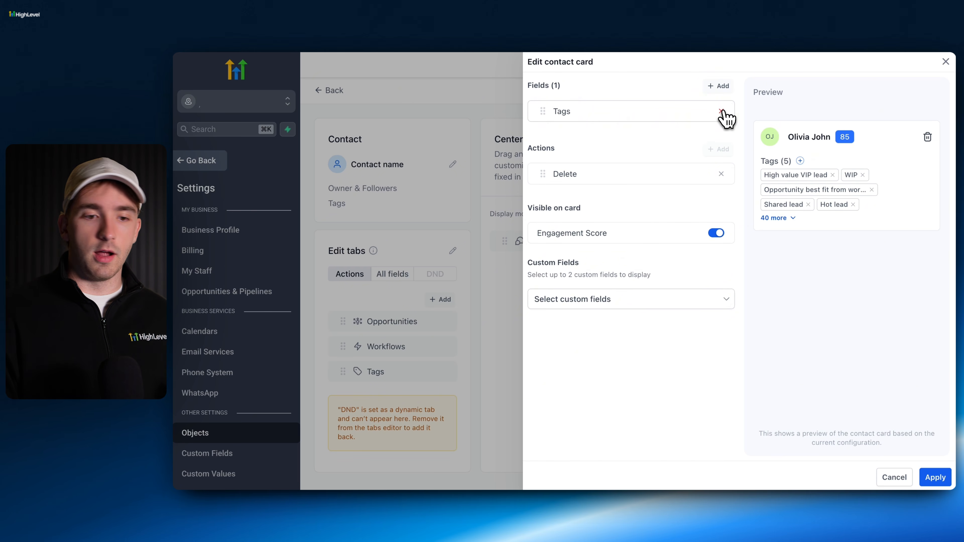
{"action": "left_click", "coordinate": [716, 86]}
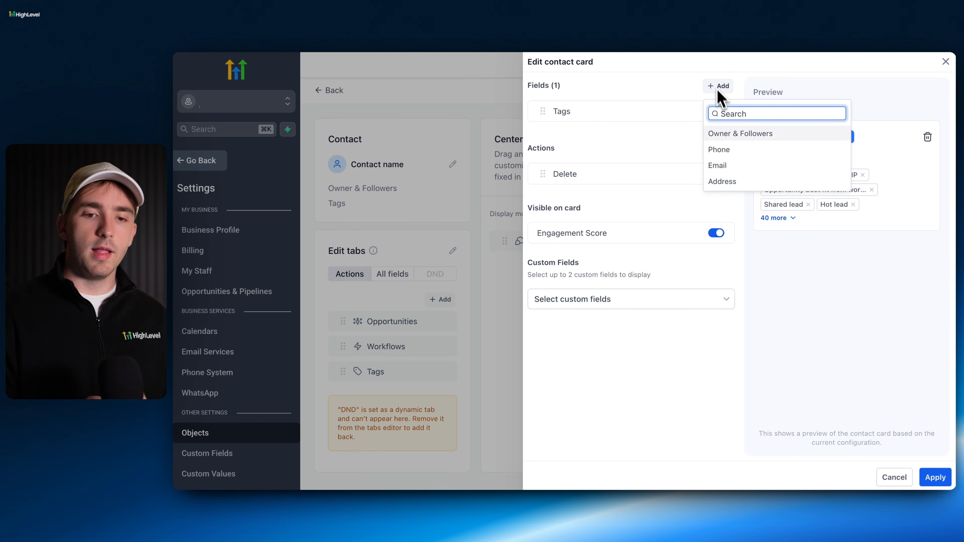
{"action": "left_click", "coordinate": [725, 151]}
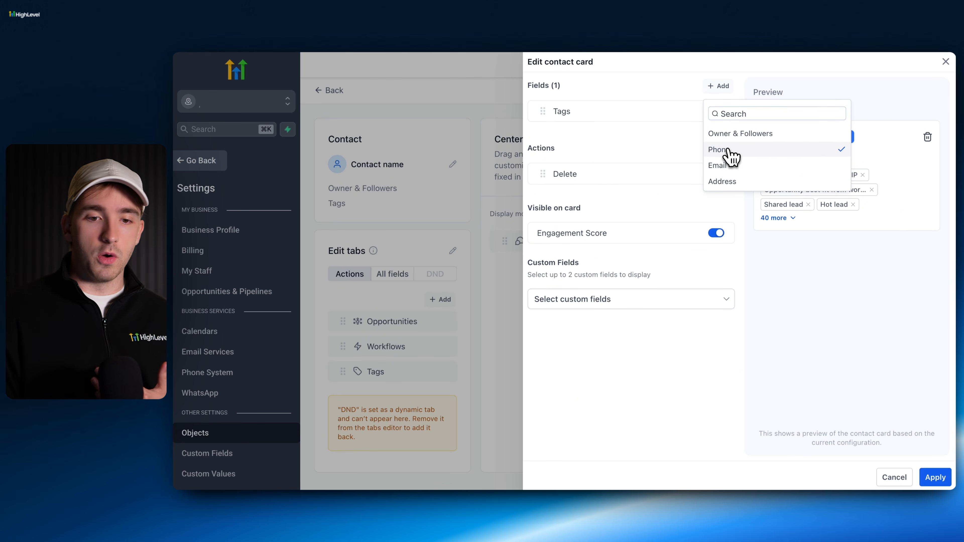
{"action": "left_click", "coordinate": [672, 154]}
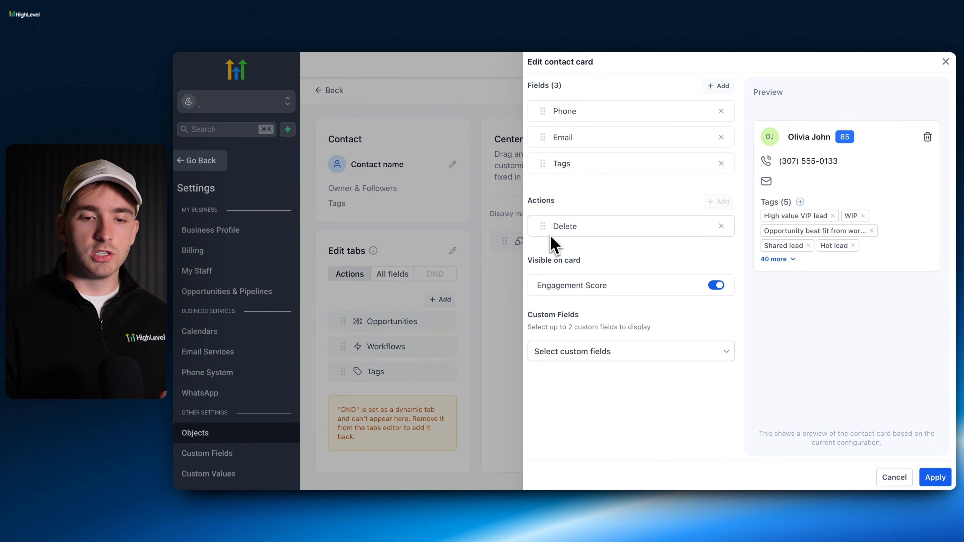
Step: Remove the Delete action from the contact card, keeping Engagement Score visible
{"action": "left_click", "coordinate": [720, 226]}
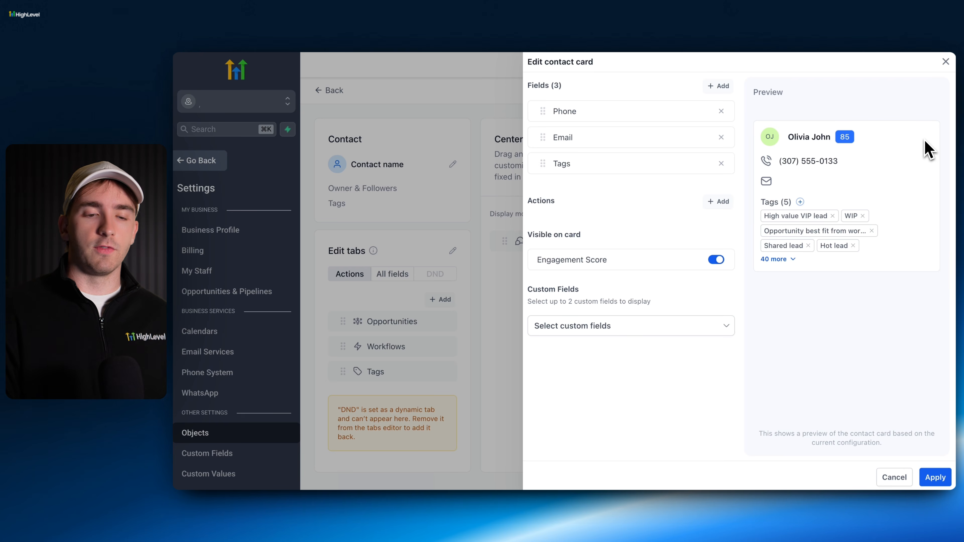
{"action": "left_click", "coordinate": [715, 202]}
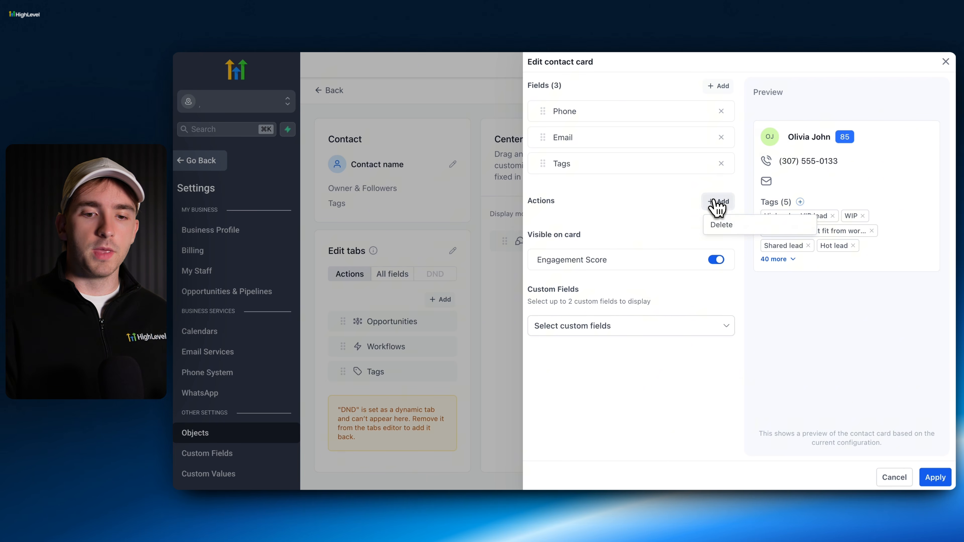
{"action": "left_click", "coordinate": [664, 215]}
{"action": "left_click", "coordinate": [715, 261]}
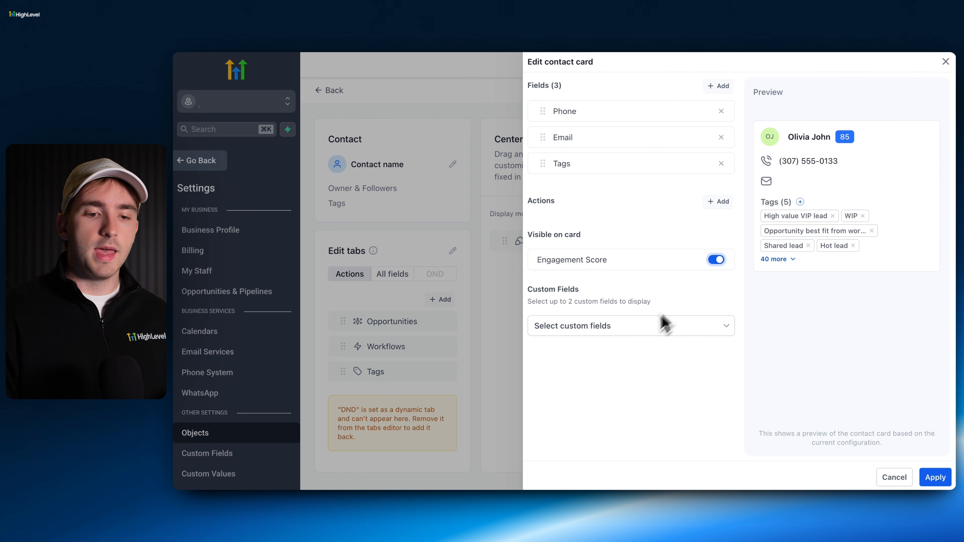
Step: Add Contact Source as a custom field on the contact card and apply the card changes
{"action": "left_click", "coordinate": [641, 336]}
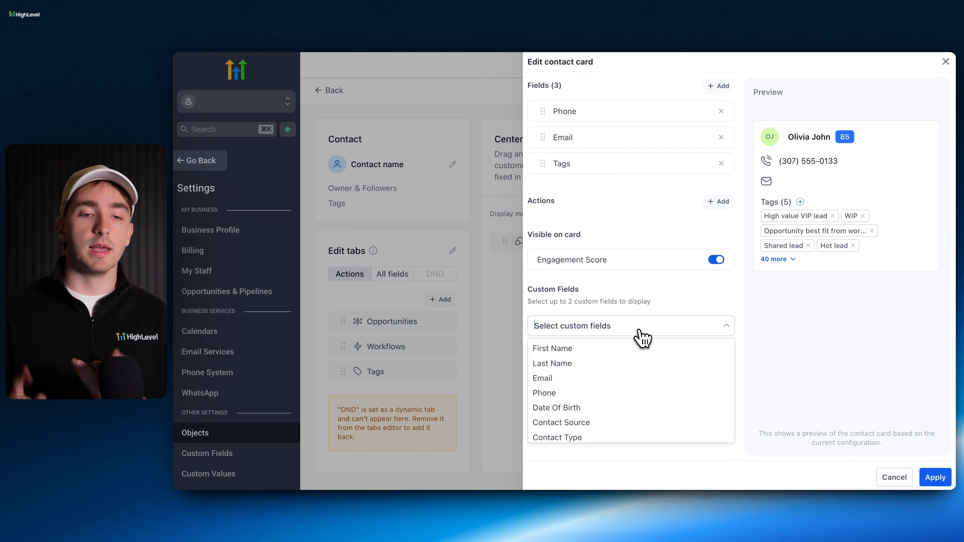
{"action": "scroll", "coordinate": [639, 348], "scroll_direction": "down", "scroll_amount": 4}
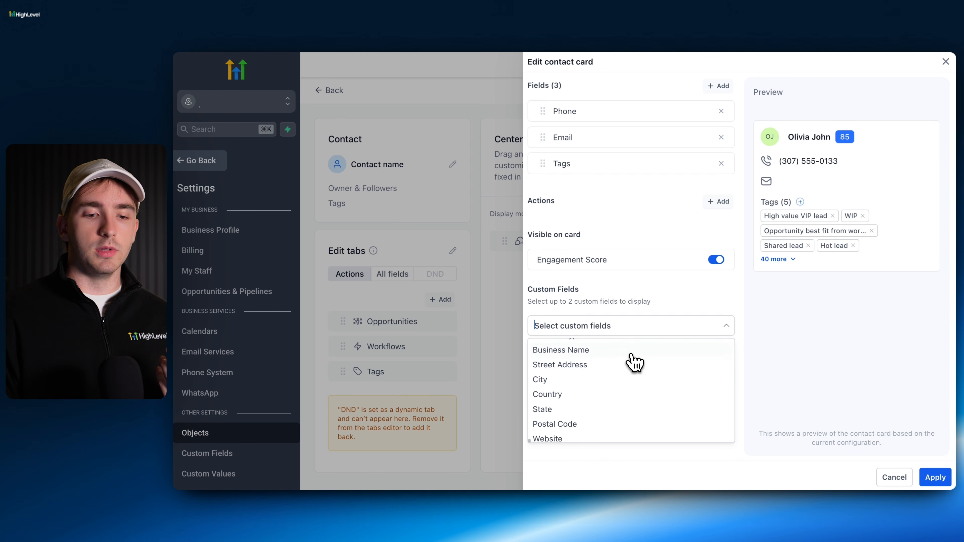
{"action": "scroll", "coordinate": [635, 363], "scroll_direction": "up", "scroll_amount": 2}
{"action": "scroll", "coordinate": [634, 362], "scroll_direction": "down", "scroll_amount": 2}
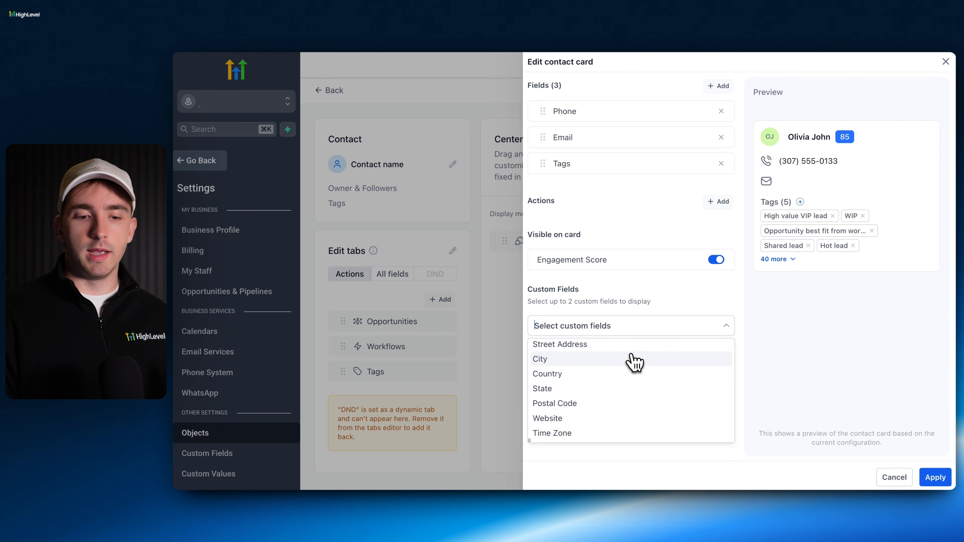
{"action": "scroll", "coordinate": [635, 363], "scroll_direction": "up", "scroll_amount": 3}
{"action": "left_click", "coordinate": [607, 381]}
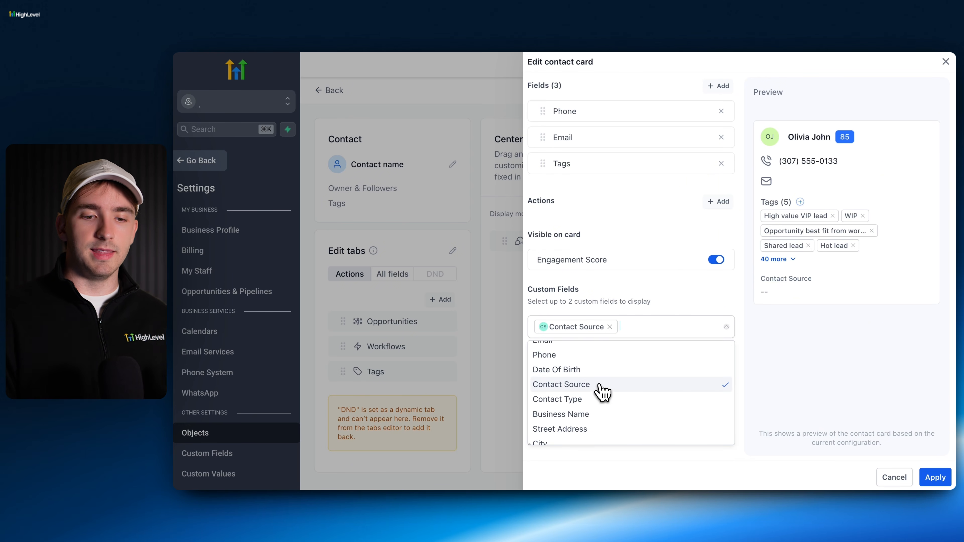
{"action": "left_click", "coordinate": [774, 338]}
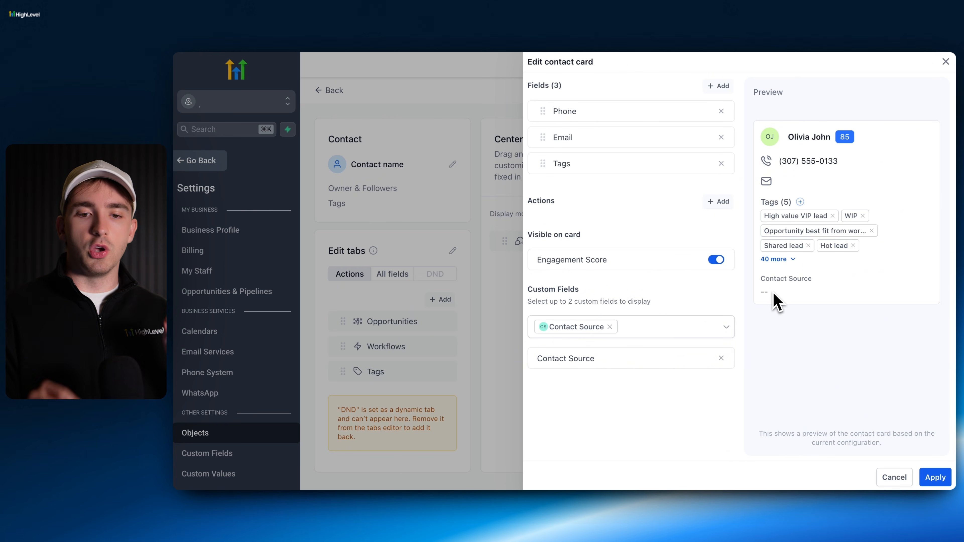
{"action": "left_click", "coordinate": [934, 477]}
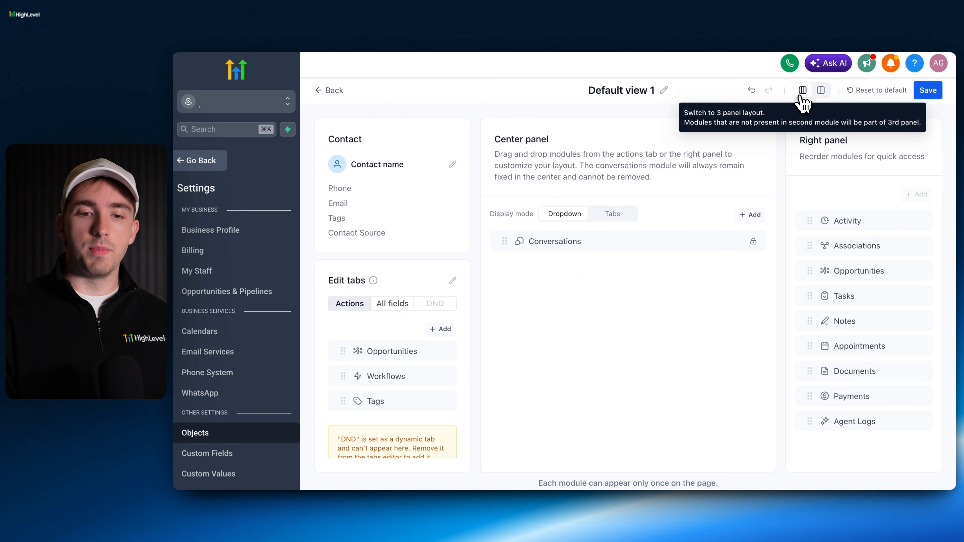
Step: Try the two-column layout for the contact view and return to the three-panel layout
{"action": "left_click", "coordinate": [820, 91]}
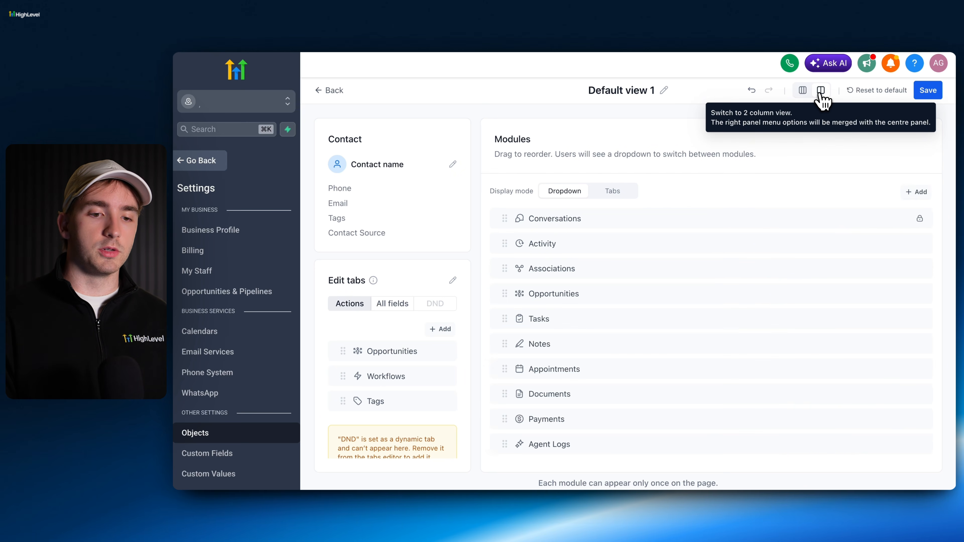
{"action": "left_click", "coordinate": [803, 92]}
{"action": "left_click", "coordinate": [821, 91]}
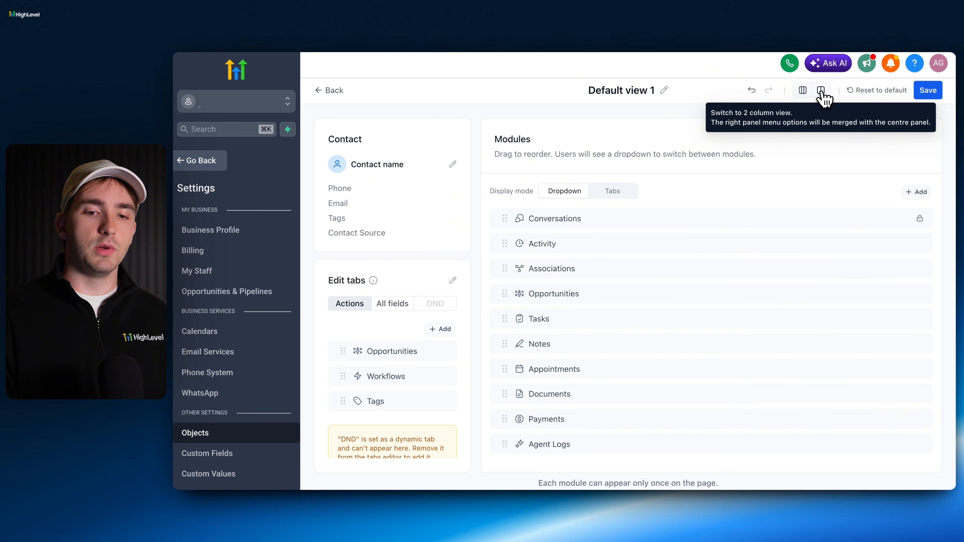
{"action": "left_click", "coordinate": [803, 91]}
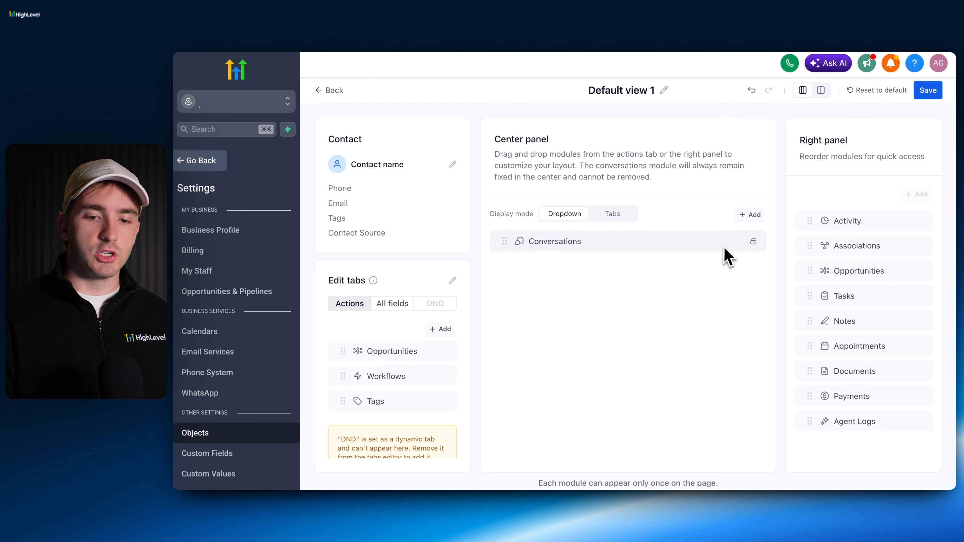
Step: Add the Client Portal and Engagement Score modules to the center panel and set its display mode to Tabs
{"action": "mouse_move", "coordinate": [753, 245]}
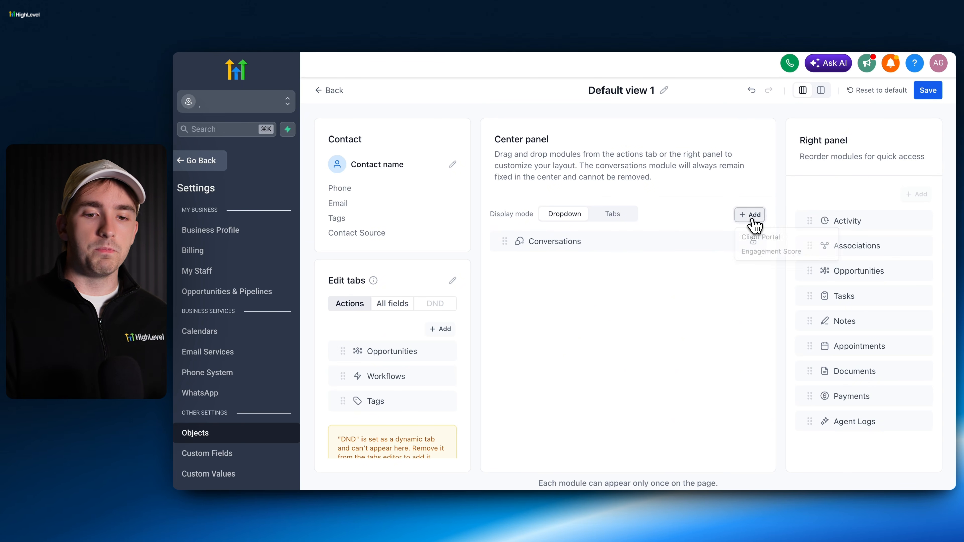
{"action": "left_click", "coordinate": [758, 240]}
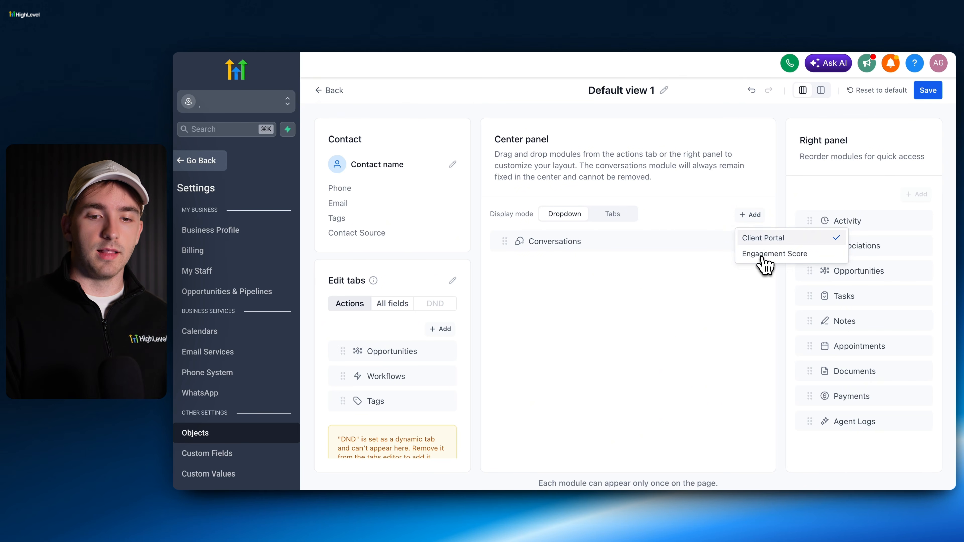
{"action": "left_click", "coordinate": [764, 253]}
{"action": "left_click", "coordinate": [704, 303]}
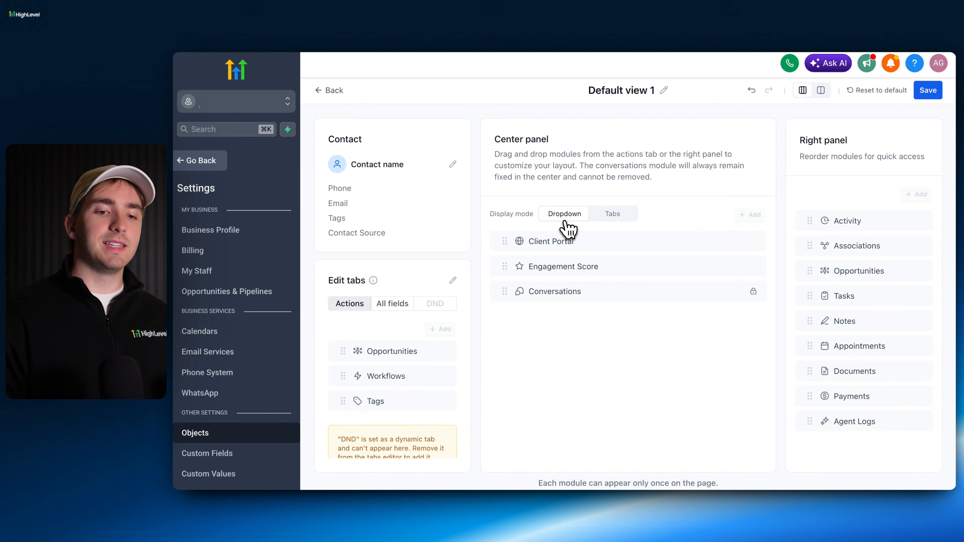
{"action": "left_click", "coordinate": [612, 214]}
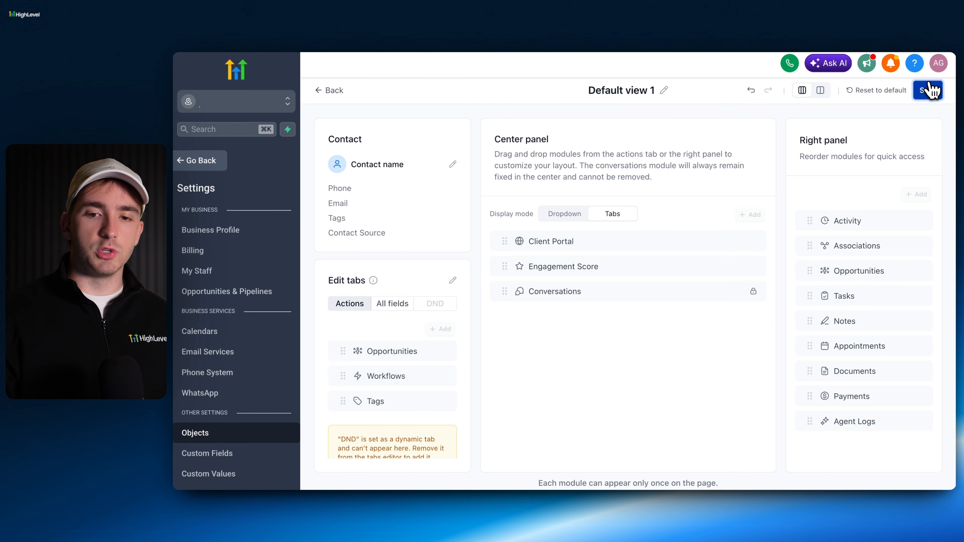
Step: Save the contact view and check the Engagement Score and Conversations modules in the contact record's center panel
{"action": "left_click", "coordinate": [929, 90]}
{"action": "left_click", "coordinate": [210, 164]}
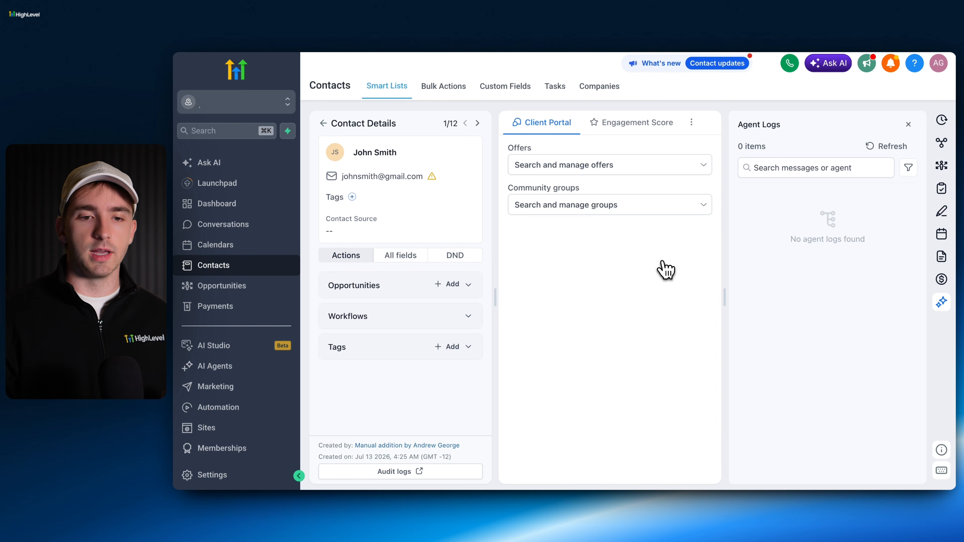
{"action": "left_click", "coordinate": [605, 130]}
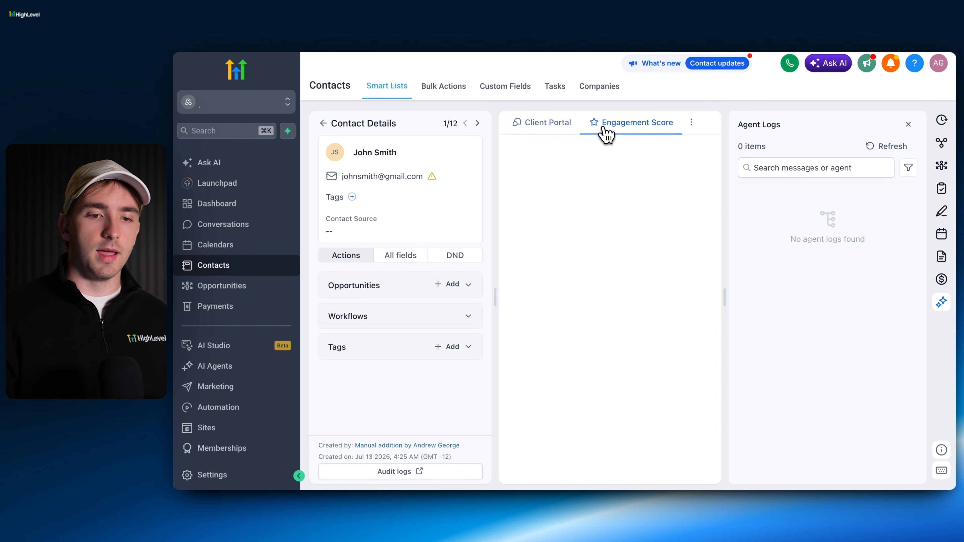
{"action": "left_click", "coordinate": [691, 124]}
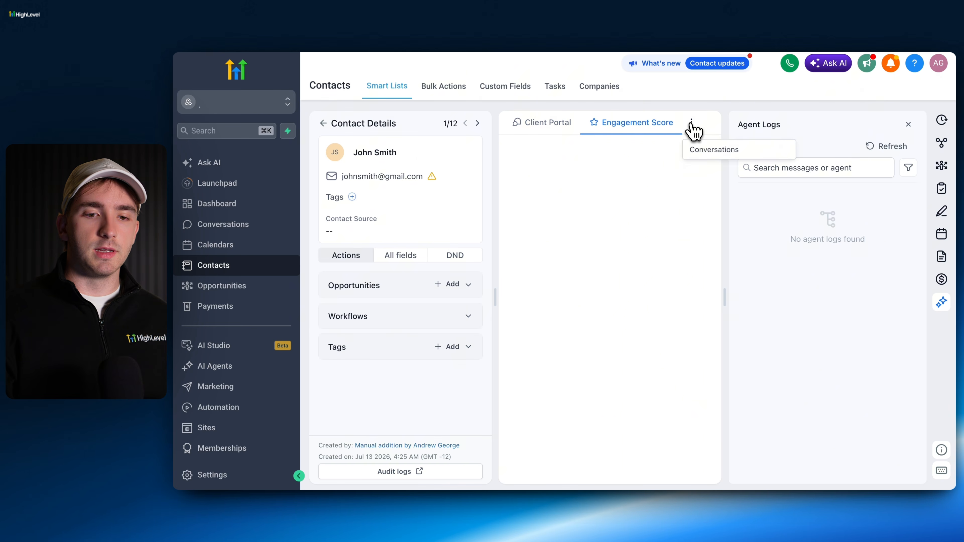
{"action": "left_click", "coordinate": [708, 155]}
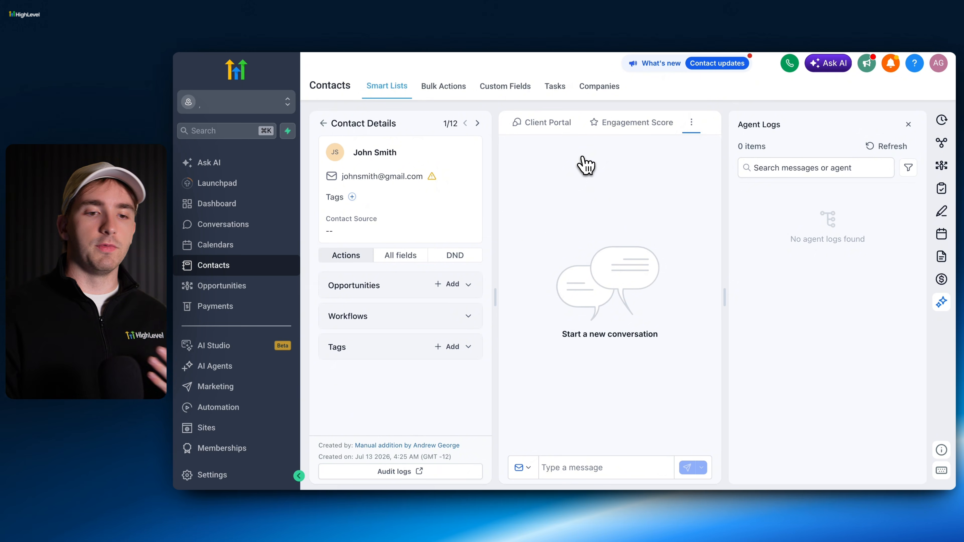
Step: Reopen Default view 1 for editing from the Contacts object's contact detail view settings
{"action": "left_click", "coordinate": [220, 475]}
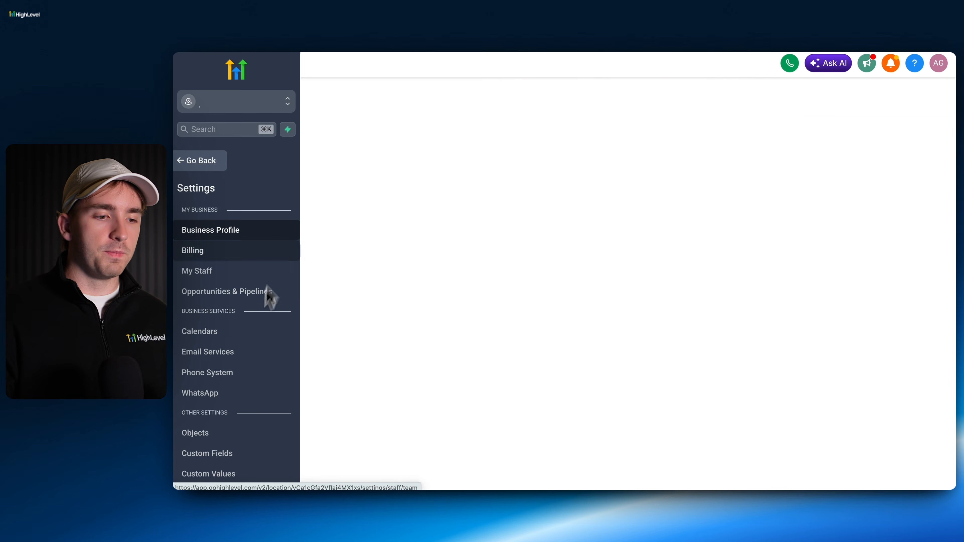
{"action": "left_click", "coordinate": [216, 436]}
{"action": "left_click", "coordinate": [704, 205]}
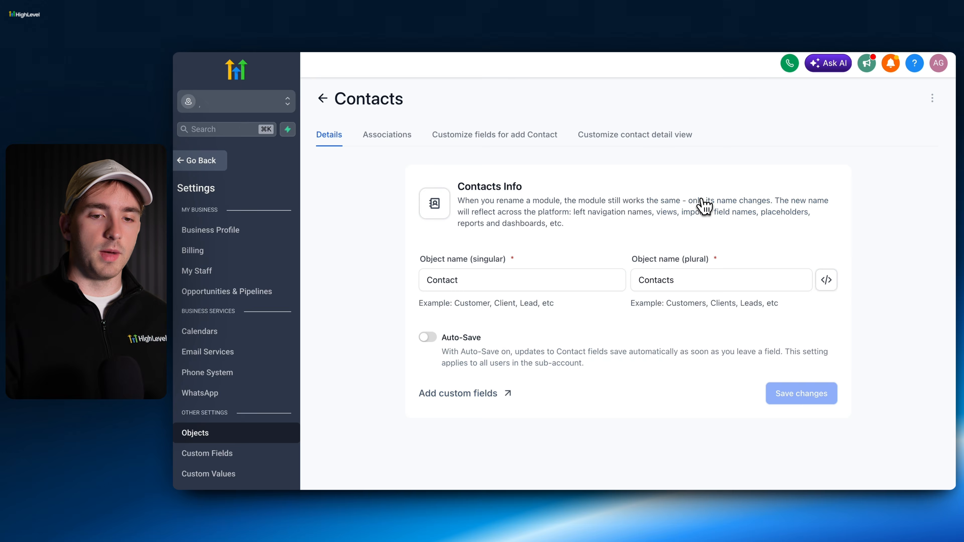
{"action": "left_click", "coordinate": [644, 139]}
{"action": "left_click", "coordinate": [595, 239]}
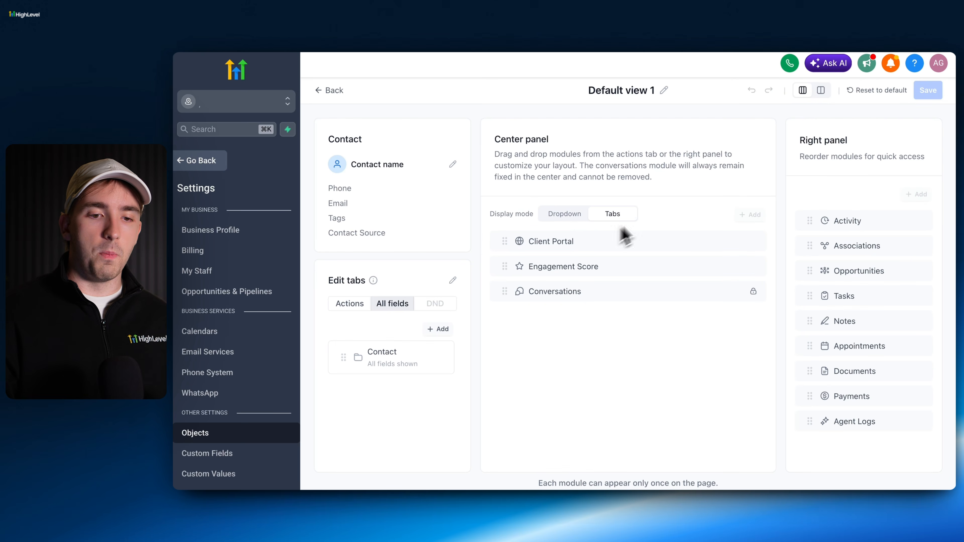
Step: Set the center panel's display mode to Dropdown, move Conversations above Client Portal, and save the view
{"action": "left_click", "coordinate": [569, 215]}
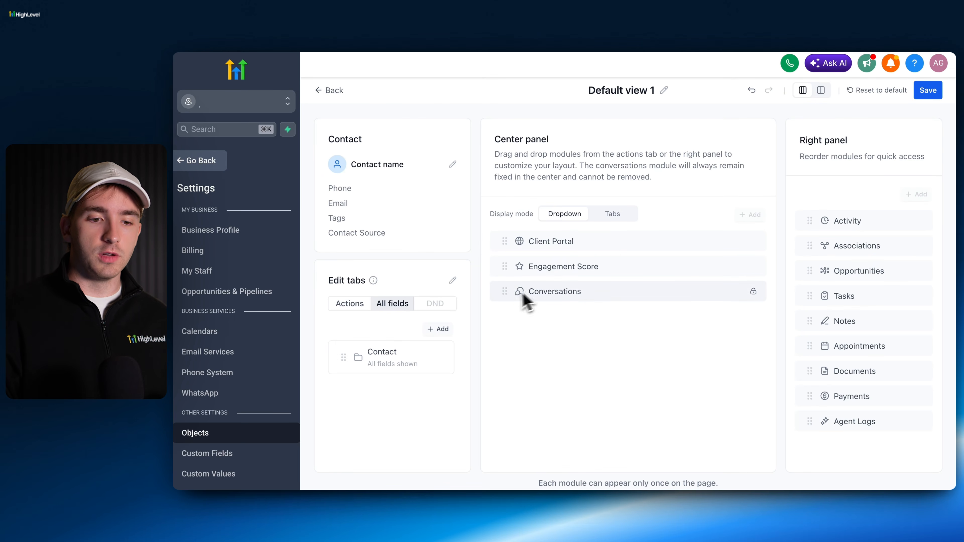
{"action": "left_click_drag", "start_coordinate": [524, 297], "coordinate": [509, 251]}
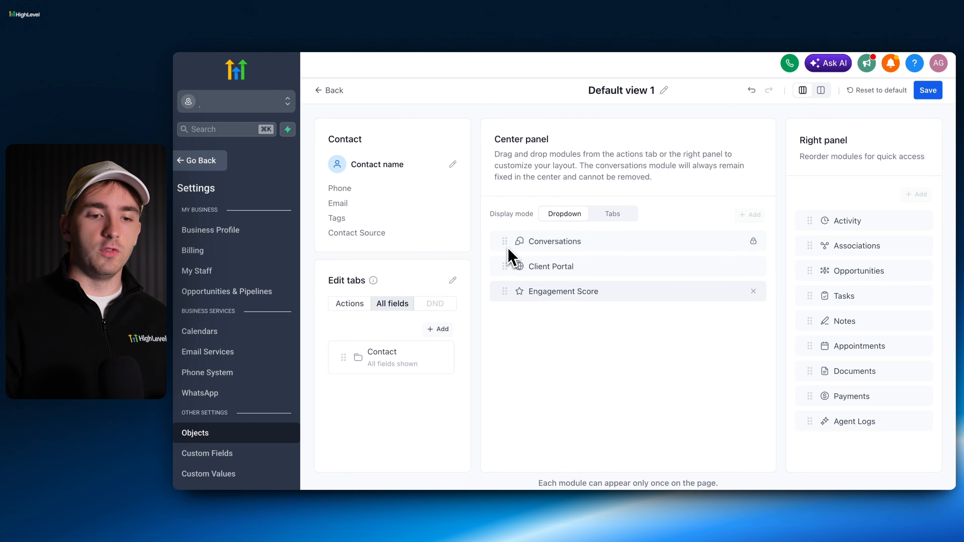
{"action": "left_click", "coordinate": [927, 92]}
Step: Return to the contact record and switch the center panel through Client Portal, Engagement Score and back to Conversations
{"action": "left_click", "coordinate": [197, 160]}
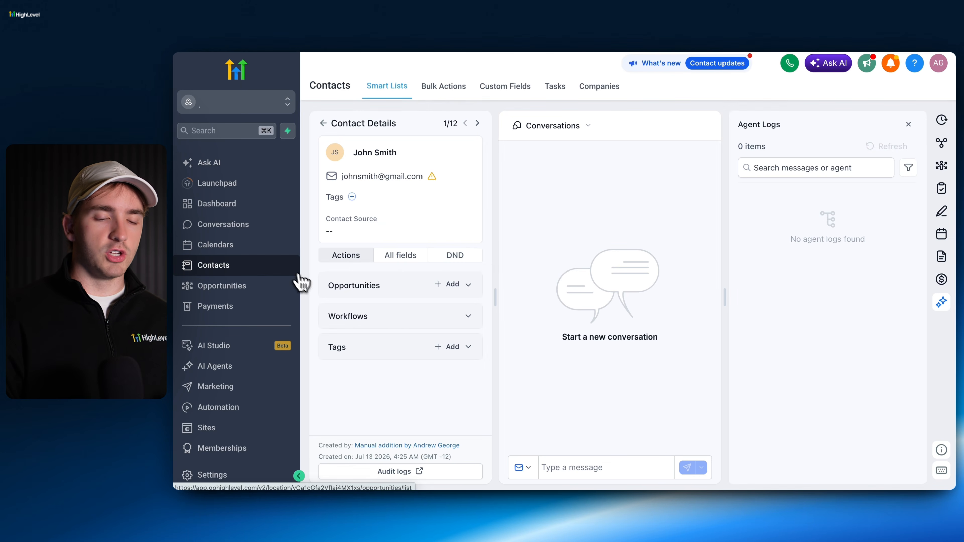
{"action": "left_click", "coordinate": [592, 137]}
{"action": "left_click", "coordinate": [577, 163]}
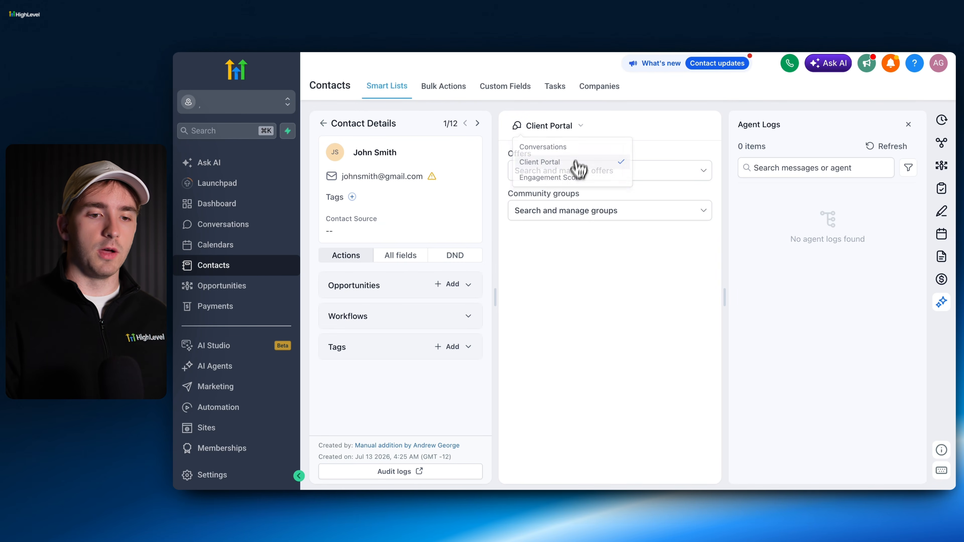
{"action": "left_click", "coordinate": [581, 133]}
{"action": "left_click", "coordinate": [583, 180]}
{"action": "left_click", "coordinate": [585, 134]}
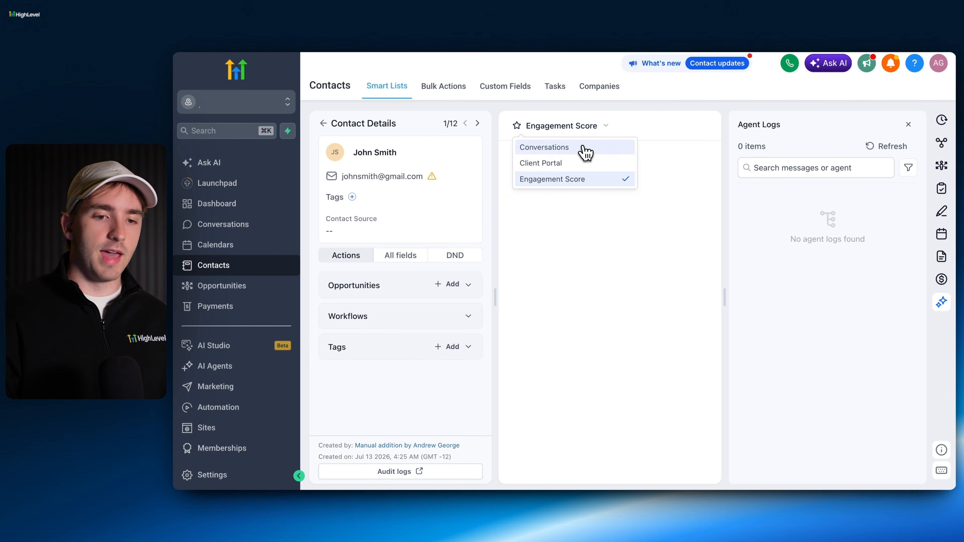
{"action": "left_click", "coordinate": [584, 148]}
Step: Go back to the Contacts object settings and open Default view 1 in the contact detail view editor
{"action": "left_click", "coordinate": [241, 478]}
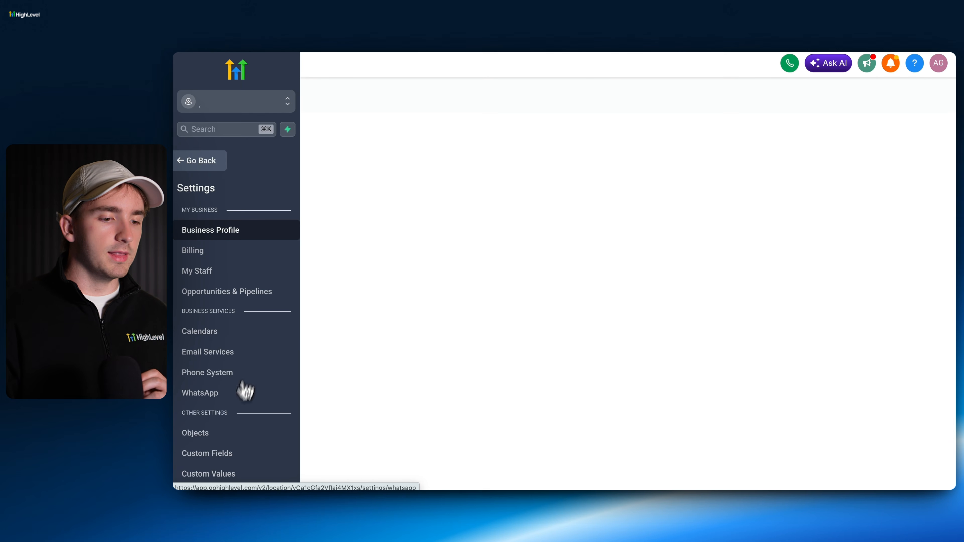
{"action": "left_click", "coordinate": [235, 441]}
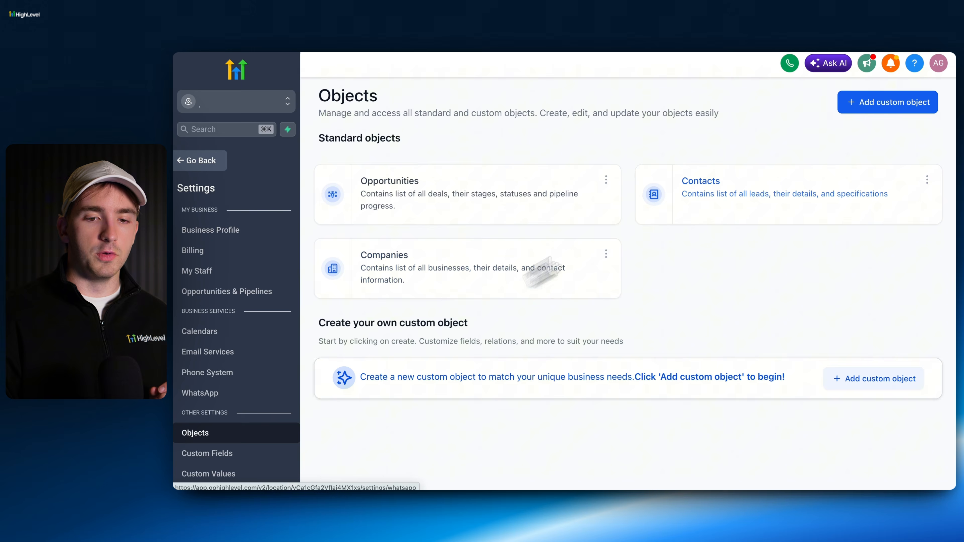
{"action": "left_click", "coordinate": [757, 194]}
{"action": "left_click", "coordinate": [649, 142]}
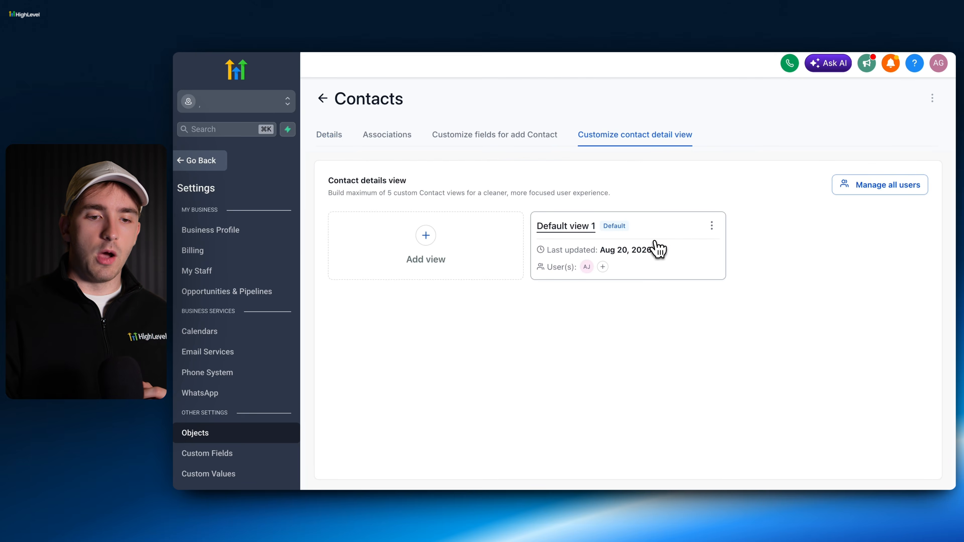
{"action": "left_click", "coordinate": [657, 249]}
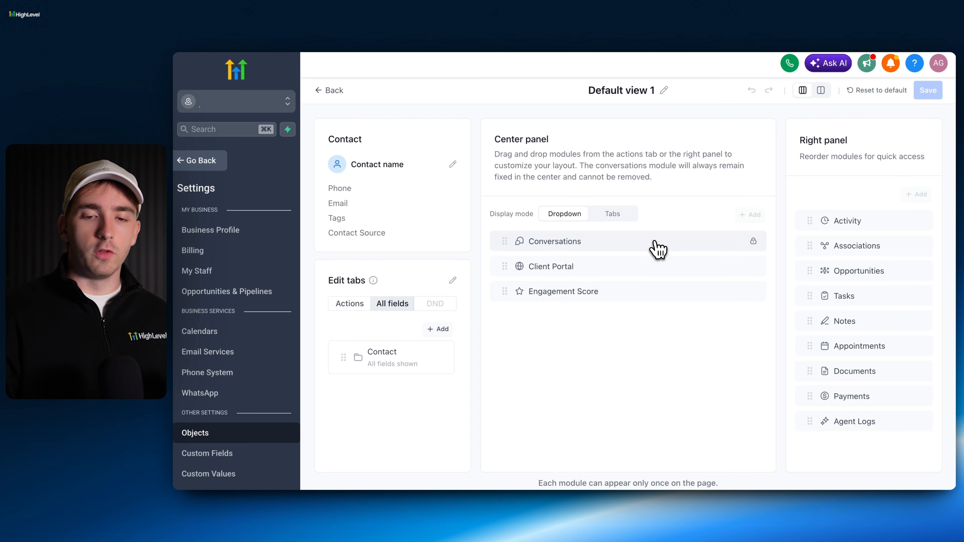
Step: Switch Default view 1 to the two-column layout with its modules displayed as Tabs, and save the view
{"action": "left_click", "coordinate": [821, 91]}
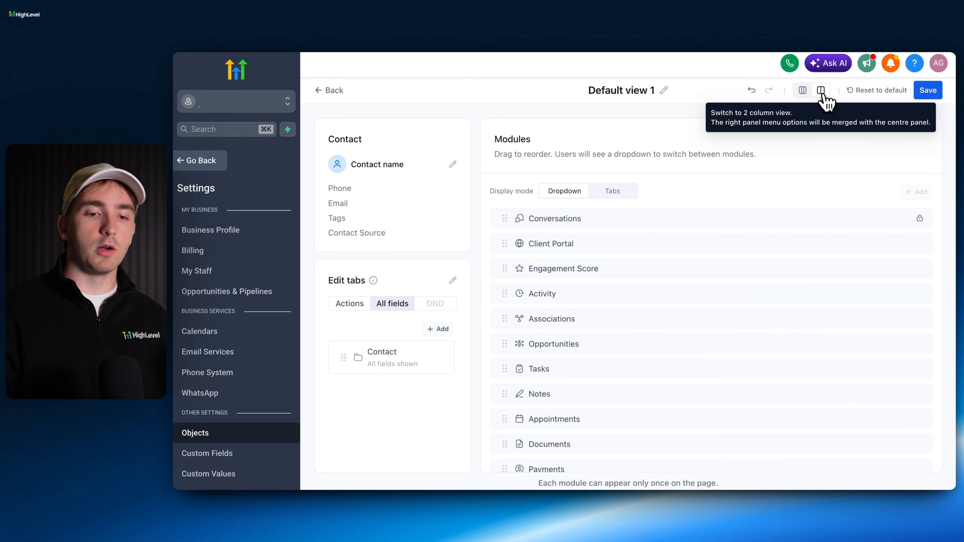
{"action": "left_click", "coordinate": [802, 92]}
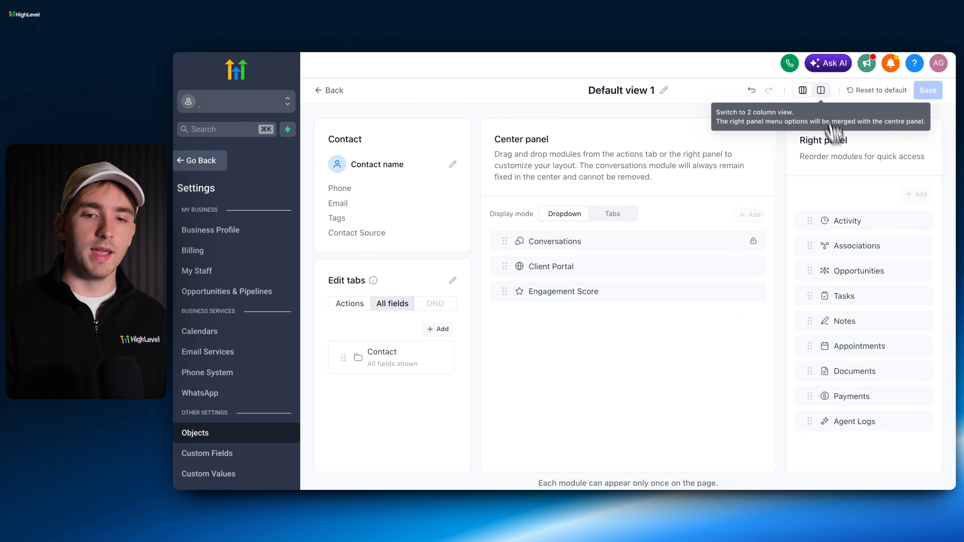
{"action": "left_click", "coordinate": [821, 91]}
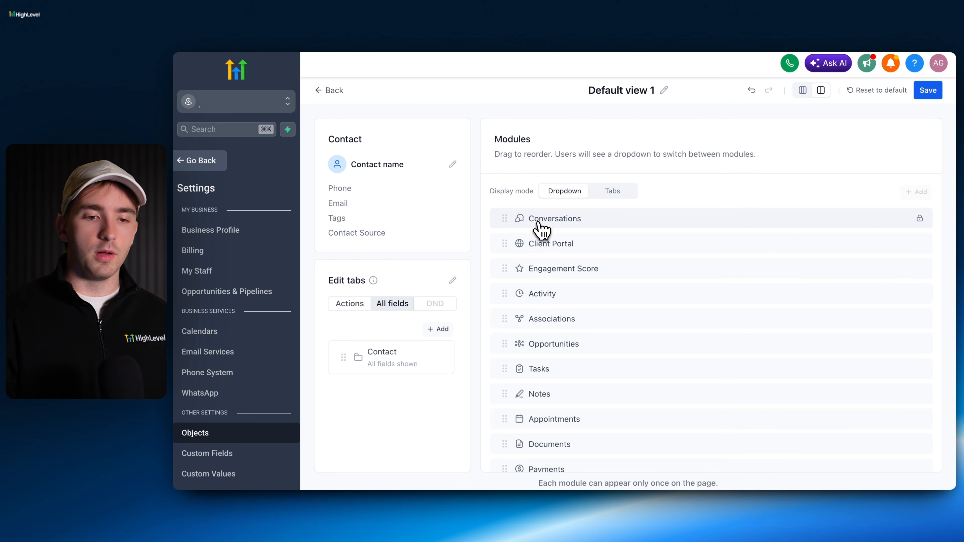
{"action": "scroll", "coordinate": [558, 239], "scroll_direction": "down", "scroll_amount": 2}
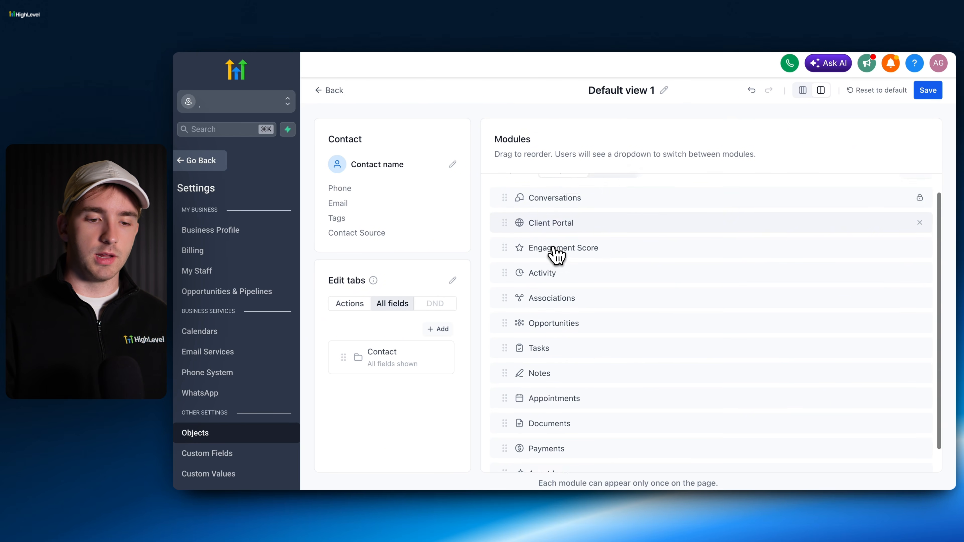
{"action": "scroll", "coordinate": [594, 370], "scroll_direction": "up", "scroll_amount": 2}
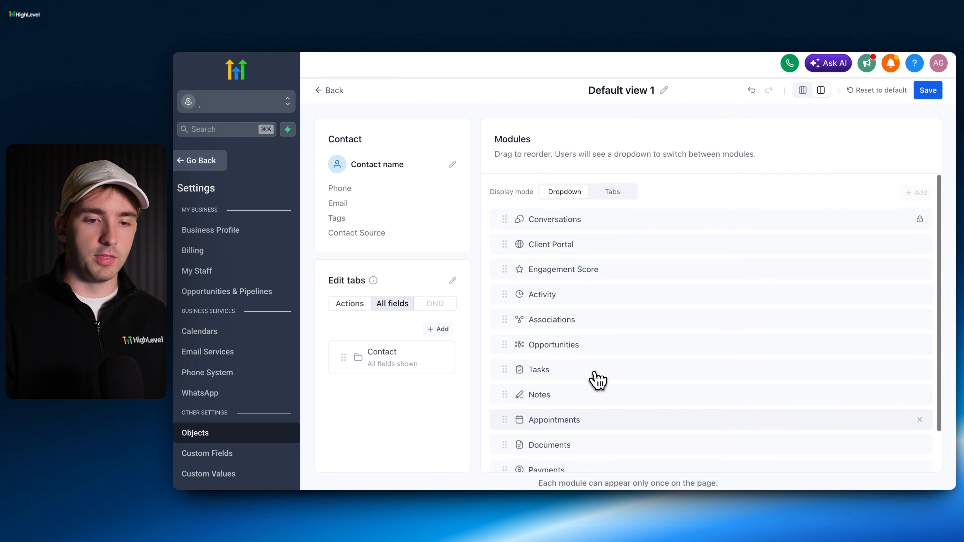
{"action": "left_click", "coordinate": [613, 192]}
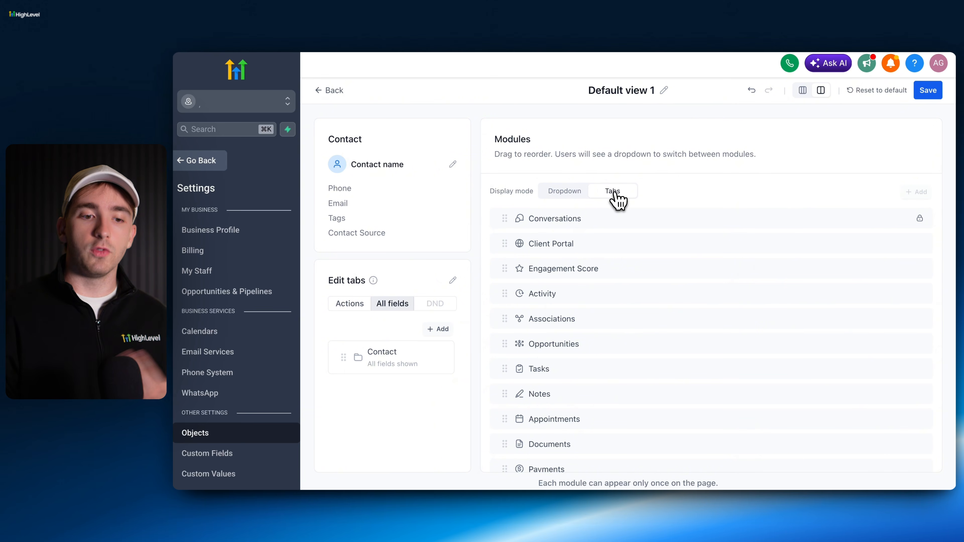
{"action": "left_click", "coordinate": [933, 99]}
Step: Return to the contact record and look through the Engagement Score, Associations, Client Portal and Conversations modules
{"action": "left_click", "coordinate": [218, 161]}
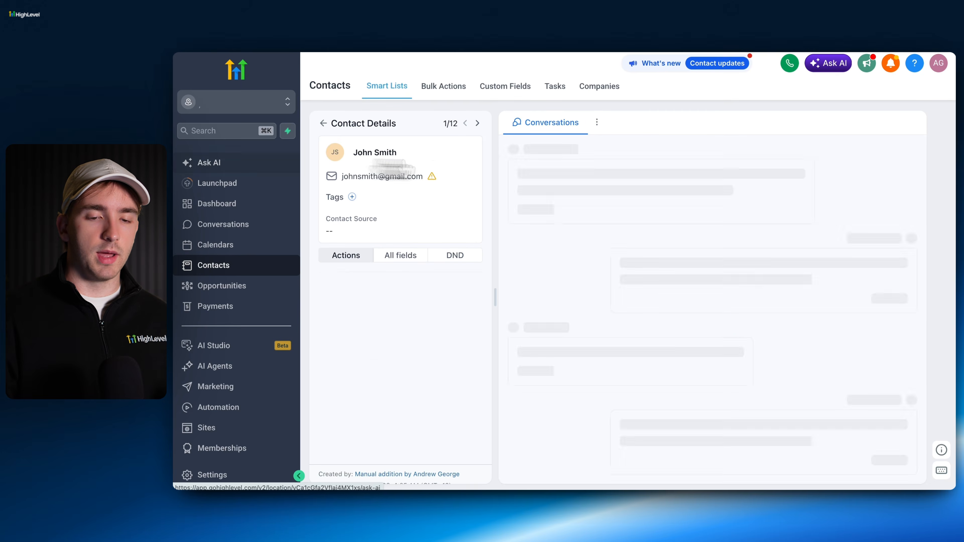
{"action": "left_click", "coordinate": [717, 127]}
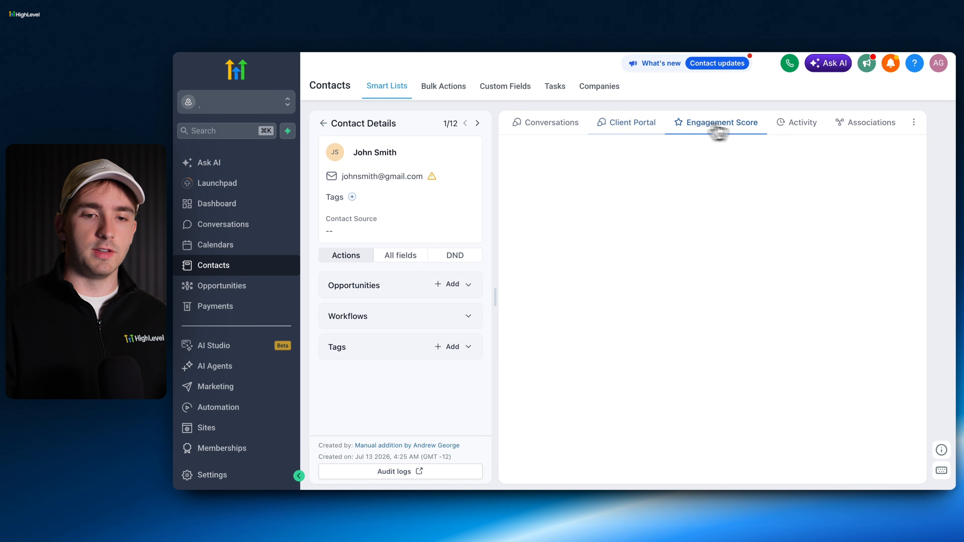
{"action": "left_click", "coordinate": [866, 127]}
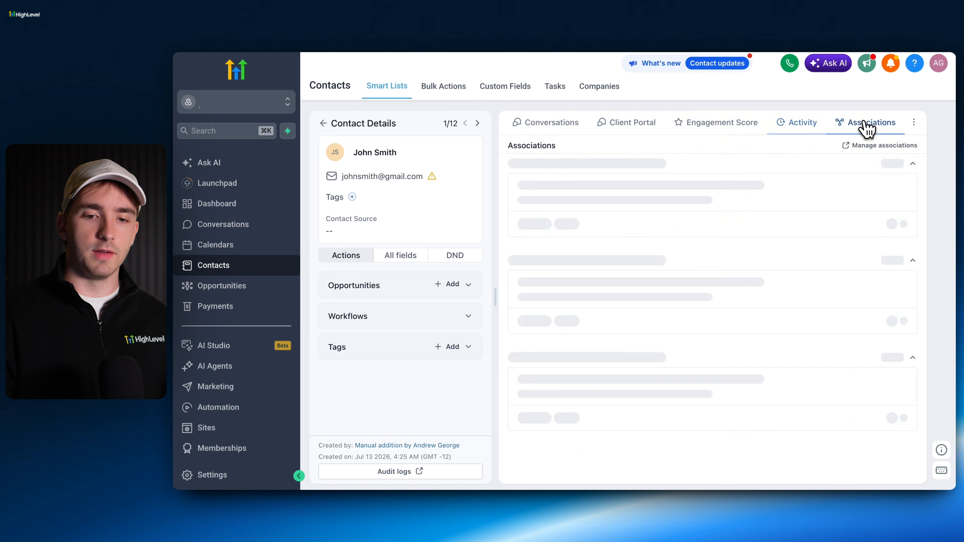
{"action": "left_click", "coordinate": [565, 125]}
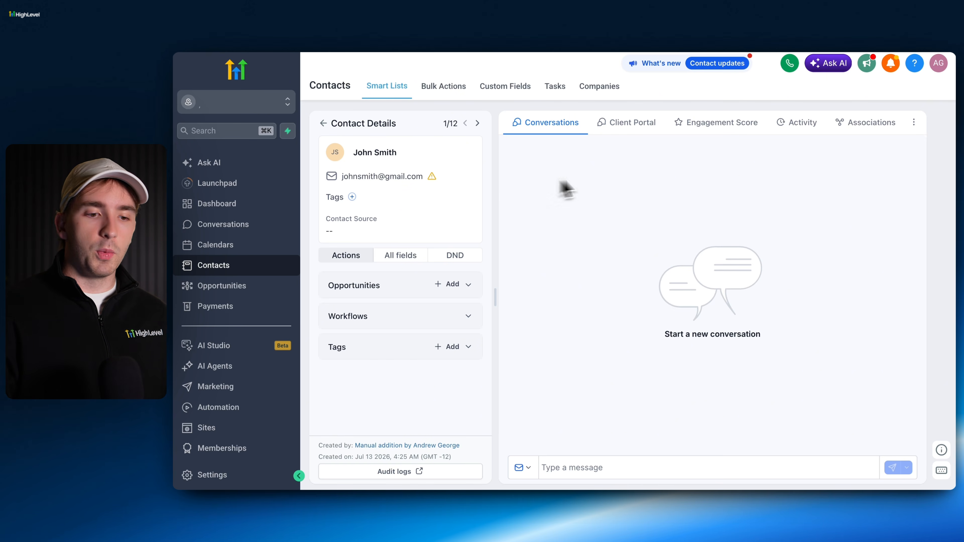
{"action": "left_click", "coordinate": [629, 137]}
{"action": "left_click", "coordinate": [555, 122]}
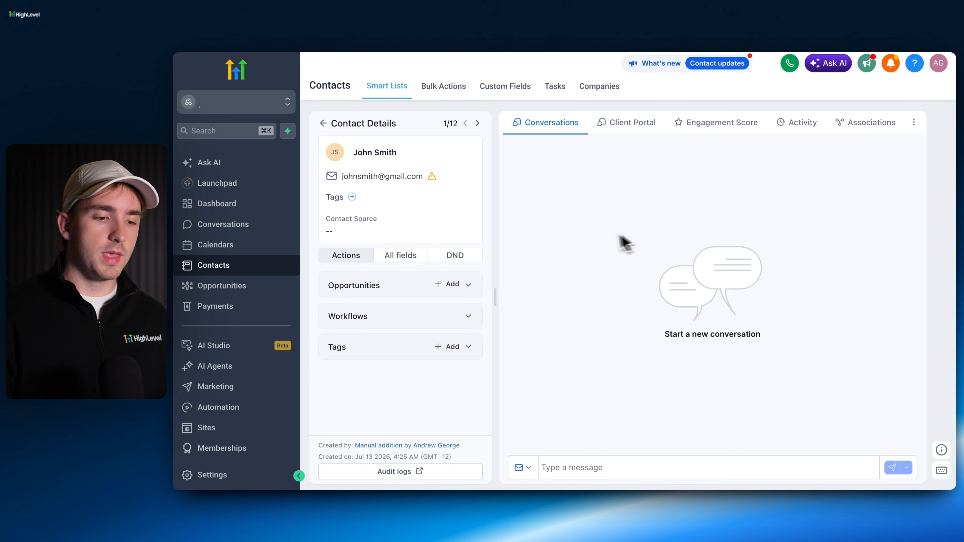
Step: Reopen Default view 1 from the Contacts object settings to edit its modules
{"action": "left_click", "coordinate": [226, 474]}
{"action": "left_click", "coordinate": [231, 433]}
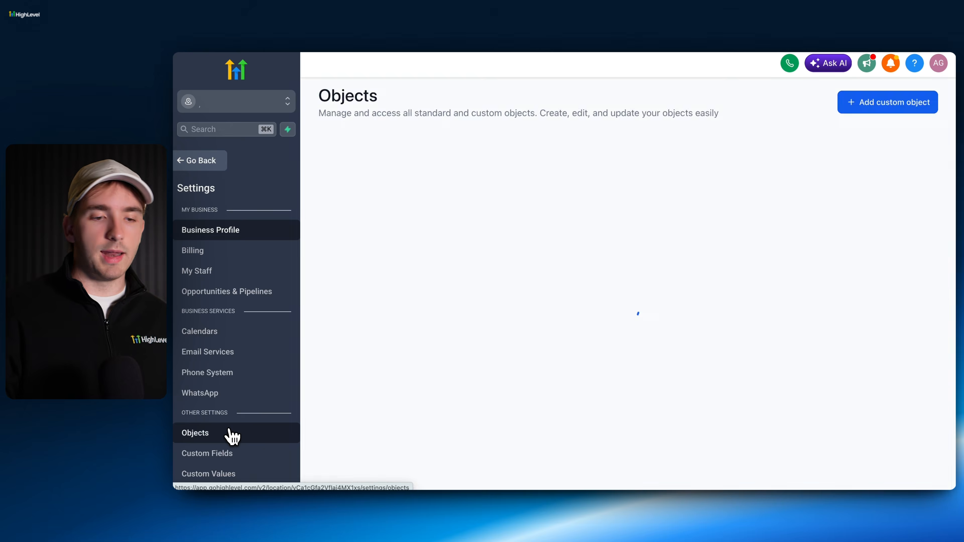
{"action": "left_click", "coordinate": [654, 206]}
{"action": "left_click", "coordinate": [662, 143]}
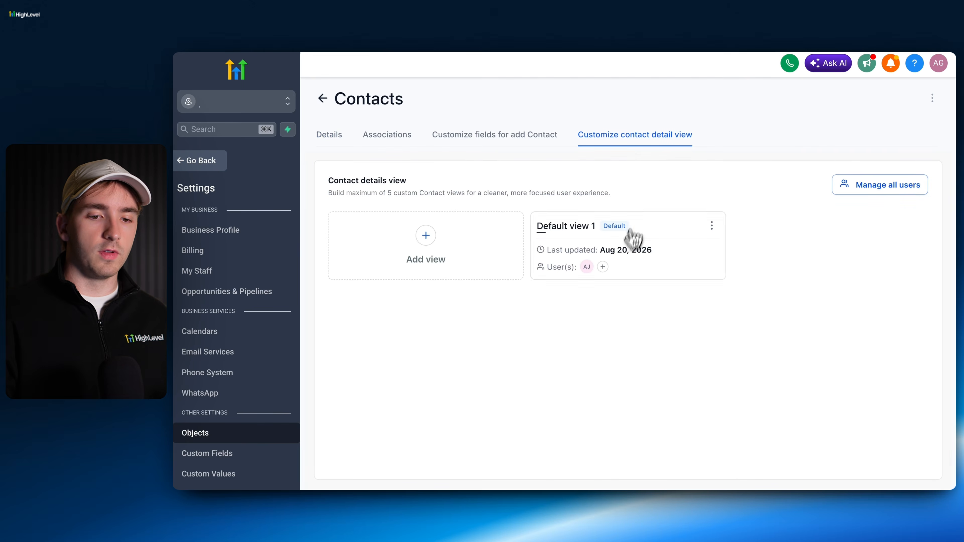
{"action": "left_click", "coordinate": [627, 250]}
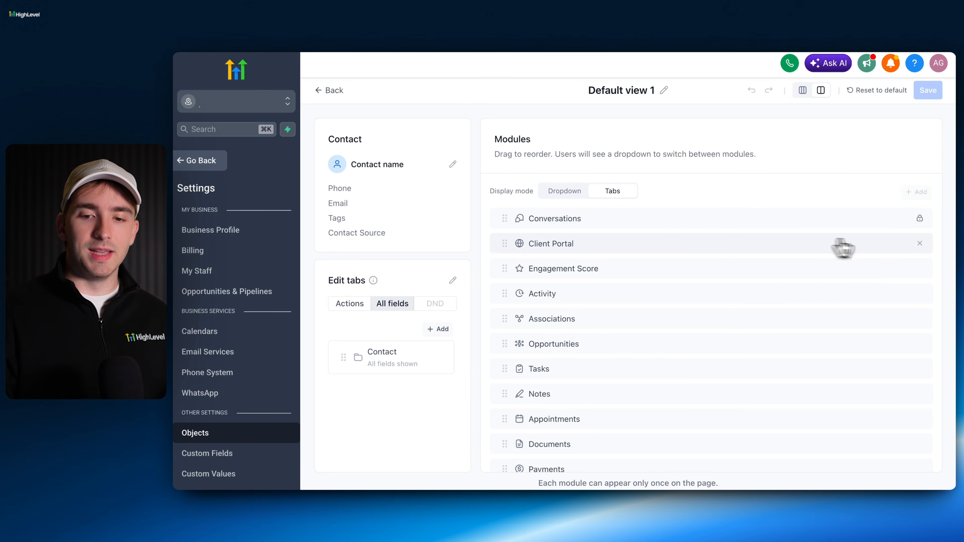
Step: Remove the Client Portal, Engagement Score, Associations, Tasks, Documents, Payments and Agent Logs modules from the view
{"action": "left_click", "coordinate": [920, 243]}
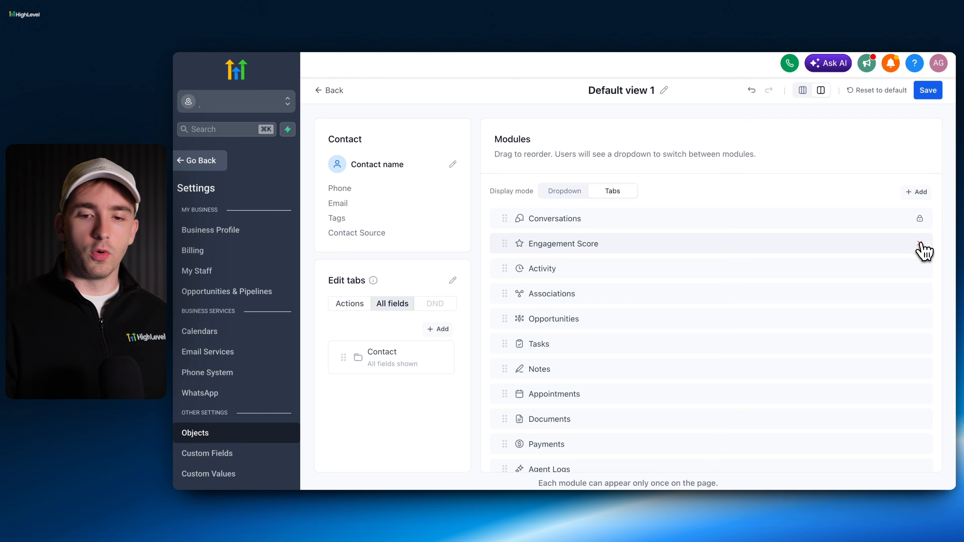
{"action": "left_click", "coordinate": [920, 243]}
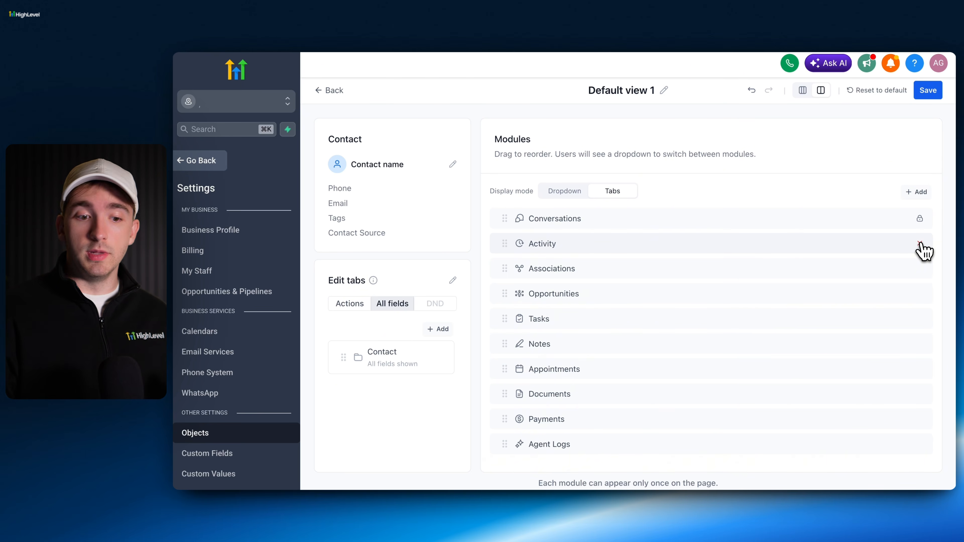
{"action": "left_click", "coordinate": [919, 268]}
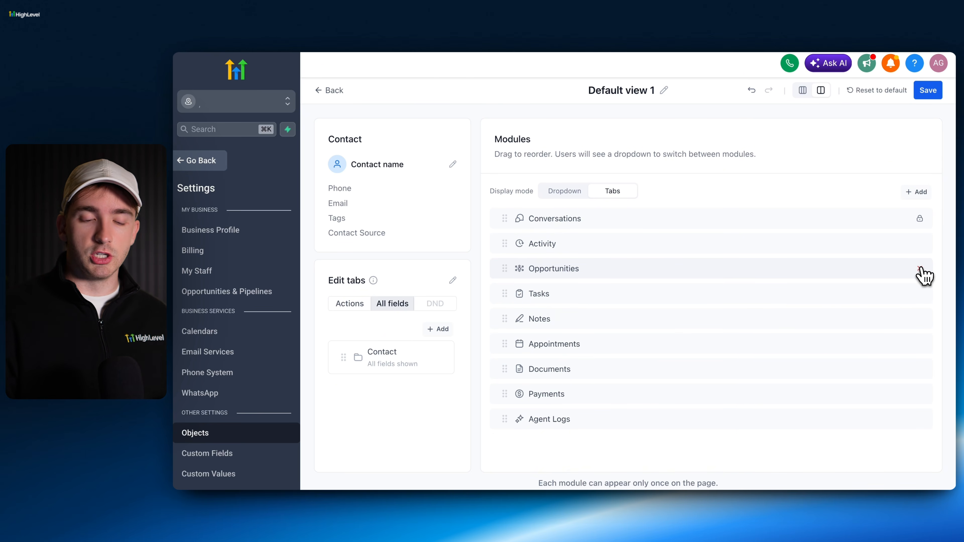
{"action": "left_click", "coordinate": [919, 293]}
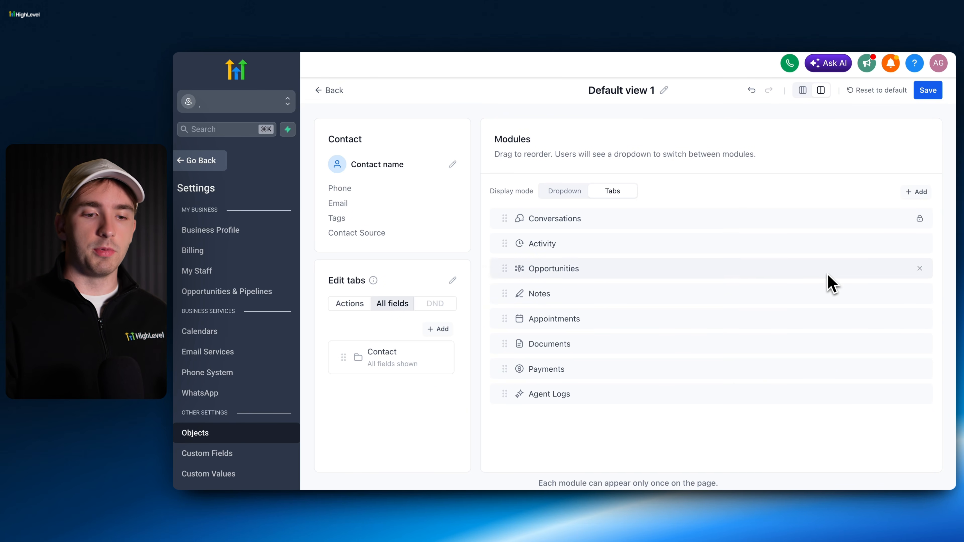
{"action": "left_click", "coordinate": [920, 343]}
{"action": "left_click", "coordinate": [920, 344]}
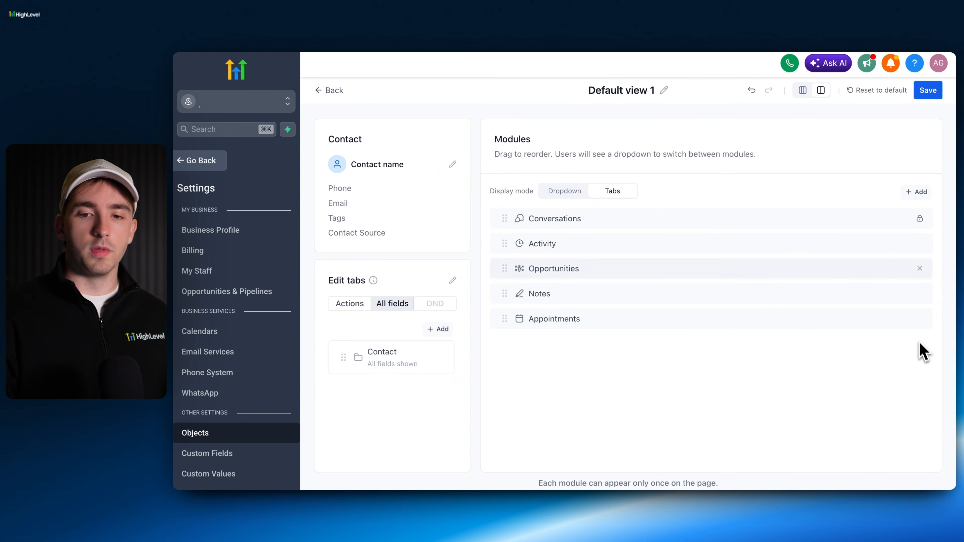
Step: Save the reduced module list of Default view 1 and return to the contact record
{"action": "left_click", "coordinate": [934, 97]}
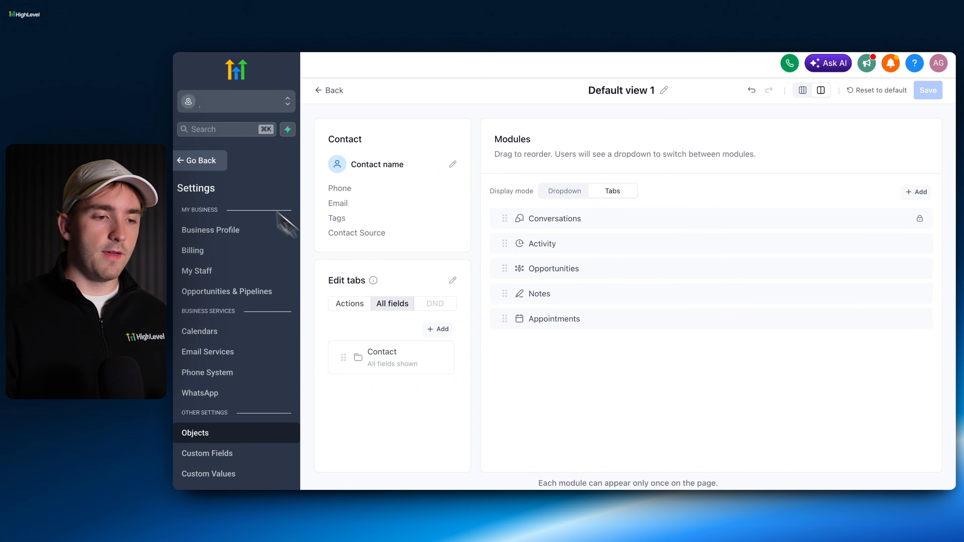
{"action": "left_click", "coordinate": [215, 164]}
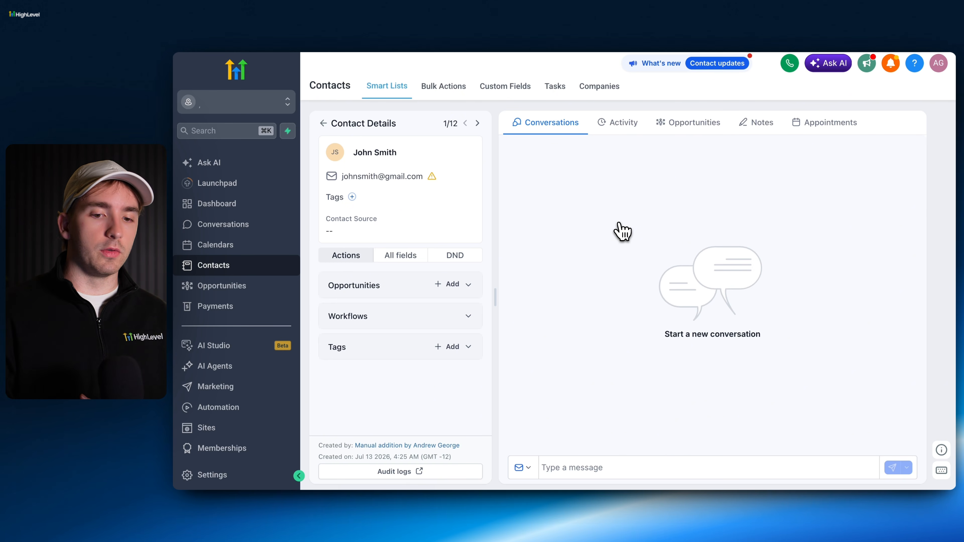
Step: Look through the Activity, Opportunities, Notes, Appointments and Conversations modules on the contact record
{"action": "left_click", "coordinate": [628, 127]}
{"action": "left_click", "coordinate": [689, 125]}
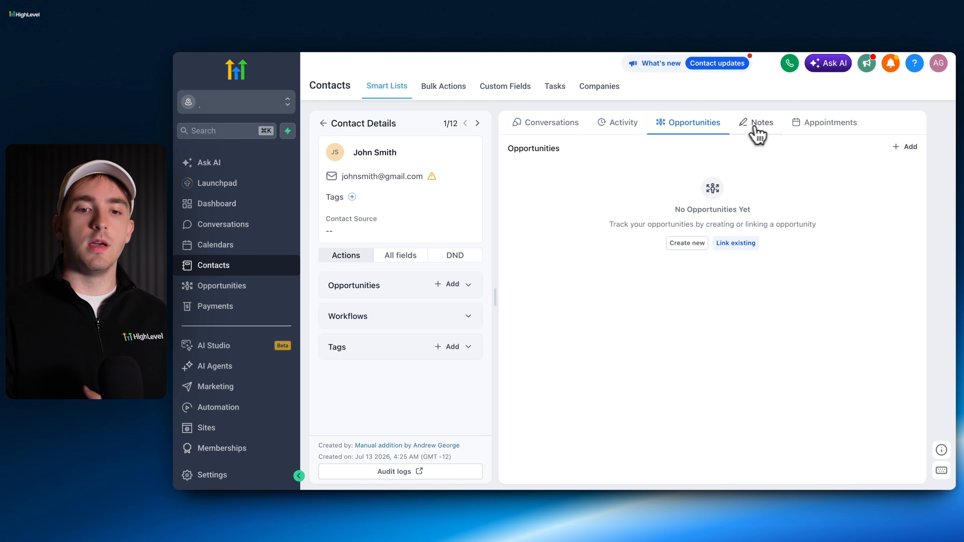
{"action": "left_click", "coordinate": [757, 123]}
{"action": "left_click", "coordinate": [816, 124]}
{"action": "left_click", "coordinate": [551, 129]}
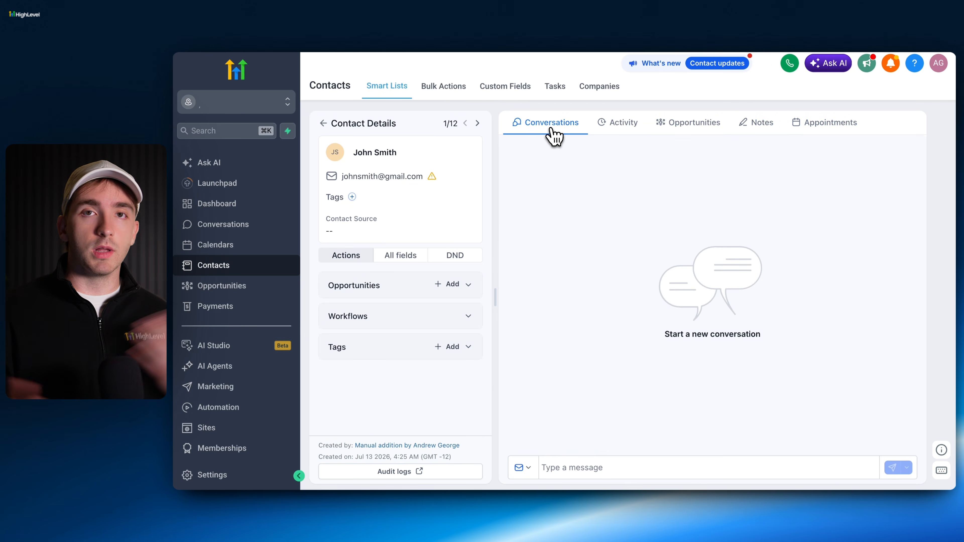
Step: Open Prompt Optimizer Test Contact from the contacts list and look through its Activity, Opportunities, Notes and Appointments modules and its All fields section
{"action": "left_click", "coordinate": [324, 123]}
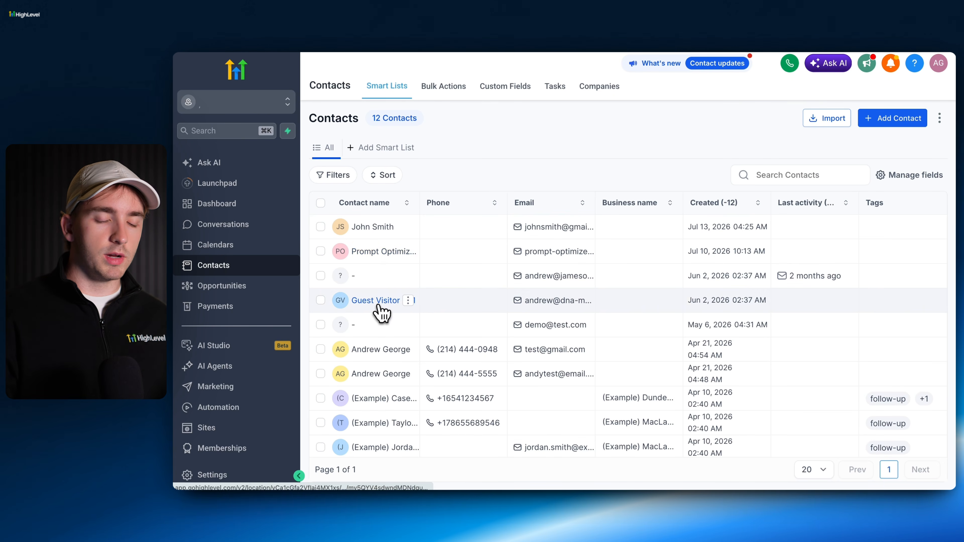
{"action": "left_click", "coordinate": [387, 252]}
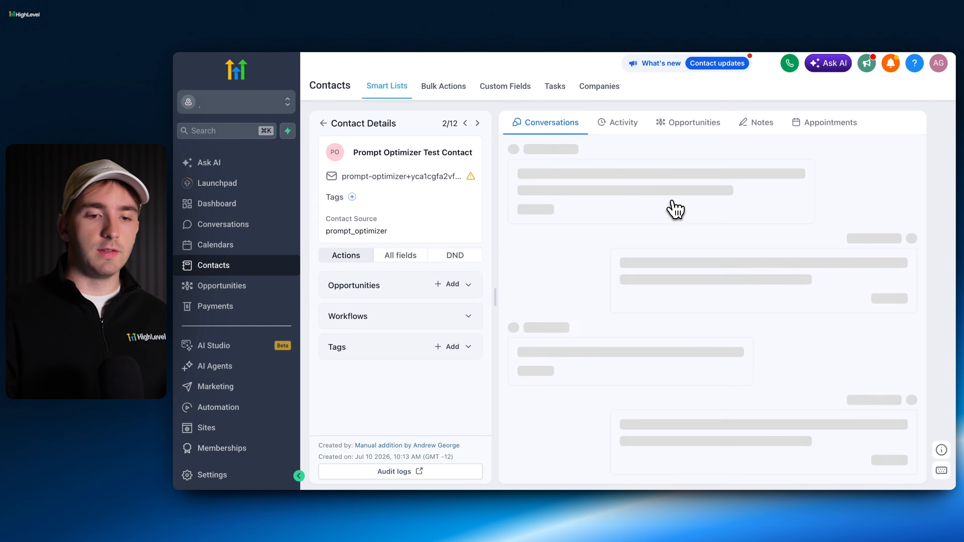
{"action": "left_click", "coordinate": [637, 131]}
{"action": "left_click", "coordinate": [690, 131]}
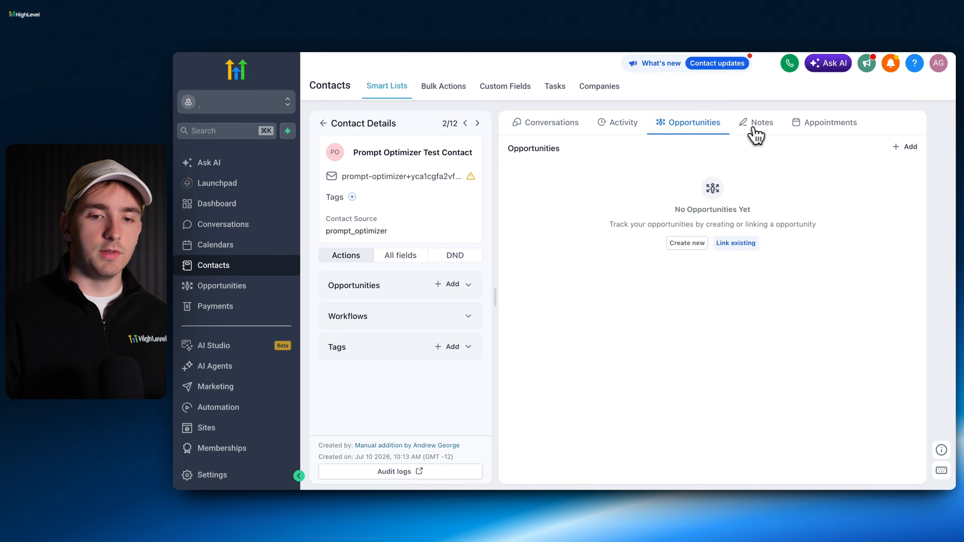
{"action": "left_click", "coordinate": [755, 129]}
{"action": "left_click", "coordinate": [833, 131]}
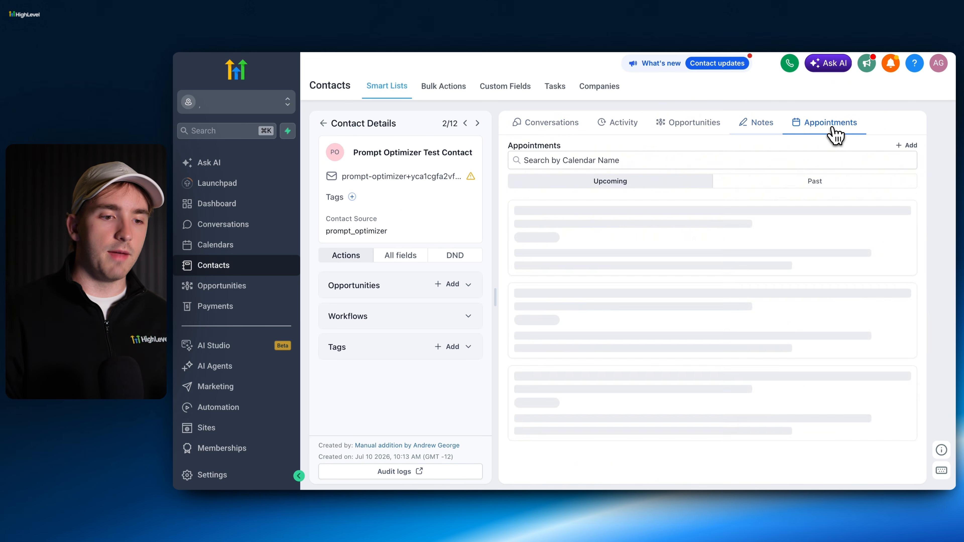
{"action": "left_click", "coordinate": [398, 286]}
{"action": "left_click", "coordinate": [399, 283]}
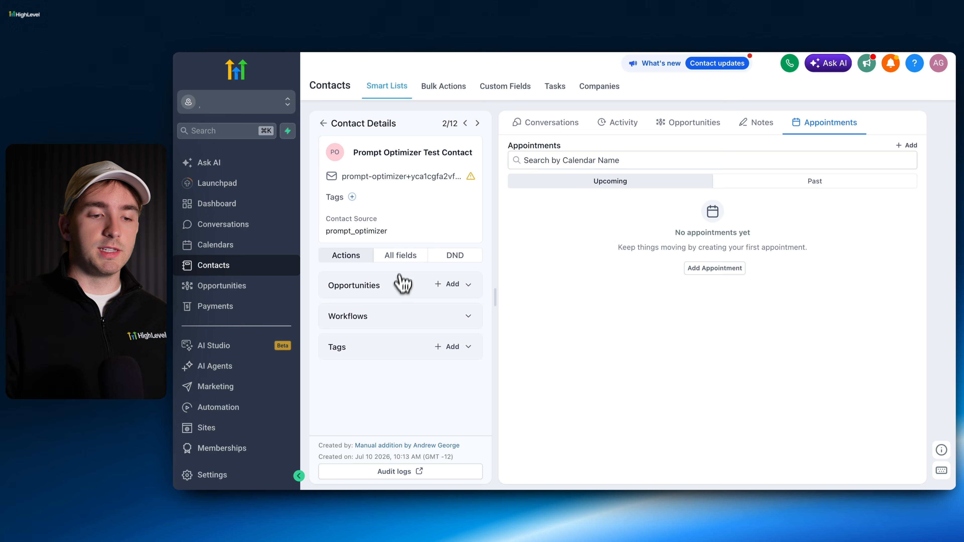
{"action": "left_click", "coordinate": [403, 257]}
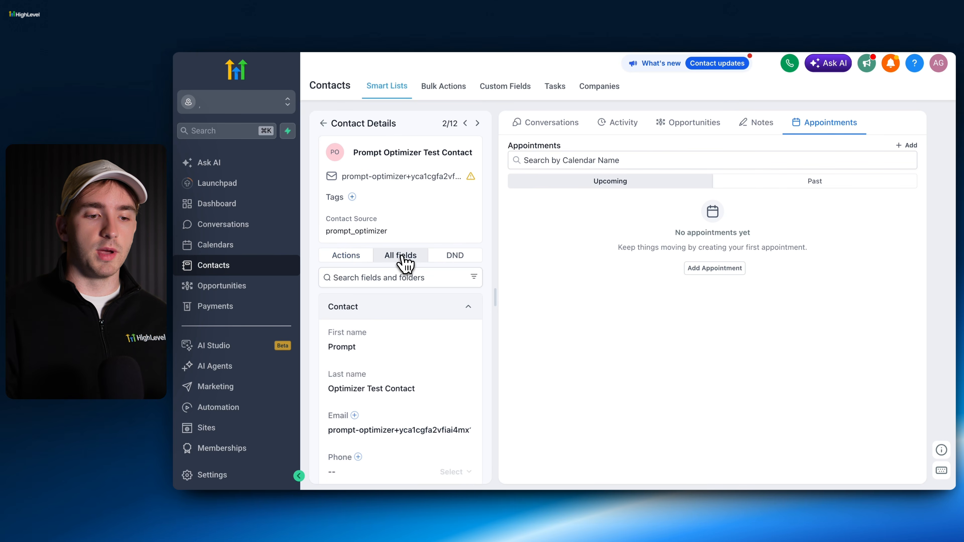
Step: Reopen Default view 1 from the Contacts object settings, set its module display mode to Dropdown and save the view
{"action": "left_click", "coordinate": [232, 471]}
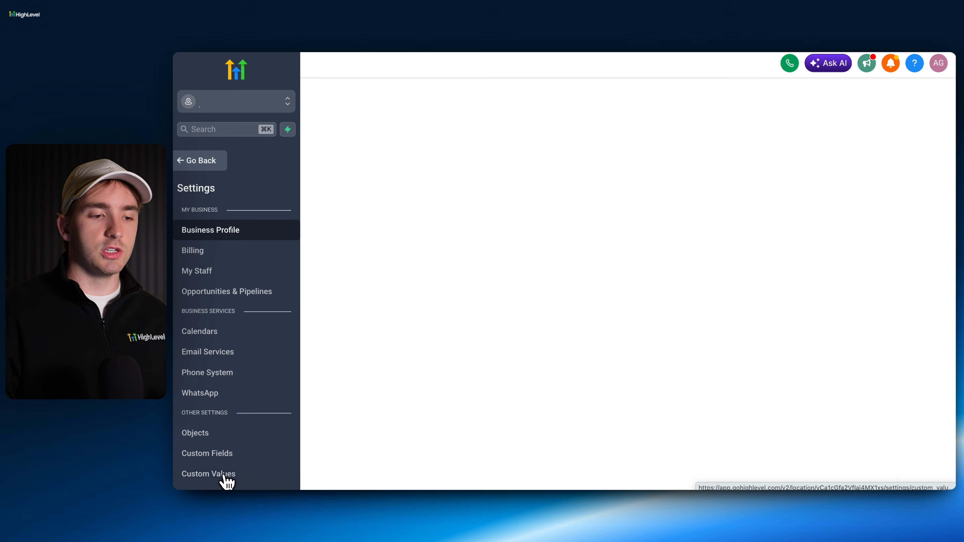
{"action": "left_click", "coordinate": [226, 432]}
{"action": "left_click", "coordinate": [719, 205]}
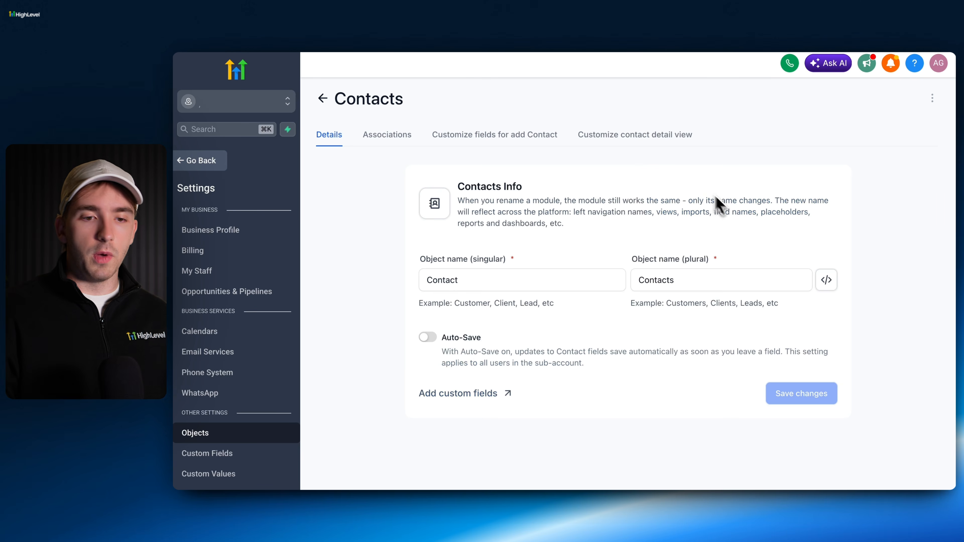
{"action": "left_click", "coordinate": [640, 143]}
{"action": "left_click", "coordinate": [663, 255]}
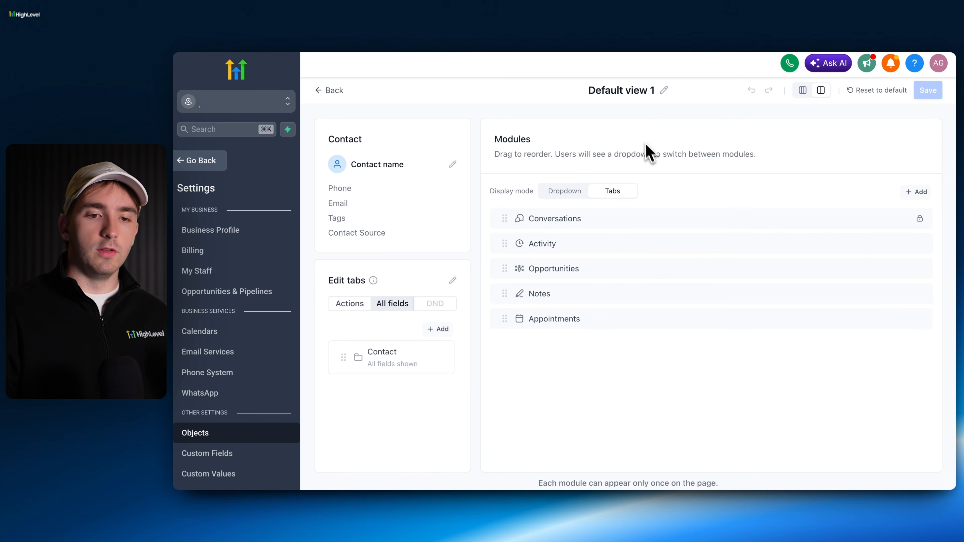
{"action": "left_click", "coordinate": [578, 200]}
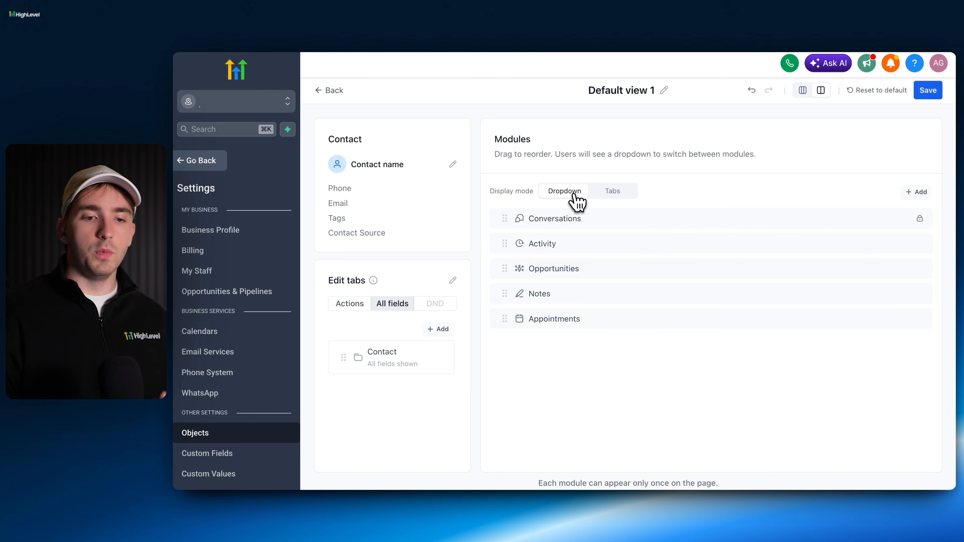
{"action": "left_click", "coordinate": [928, 90]}
Step: Return to the contact record and check the module dropdown by switching between Conversations and Activity, ending on Conversations
{"action": "left_click", "coordinate": [224, 162]}
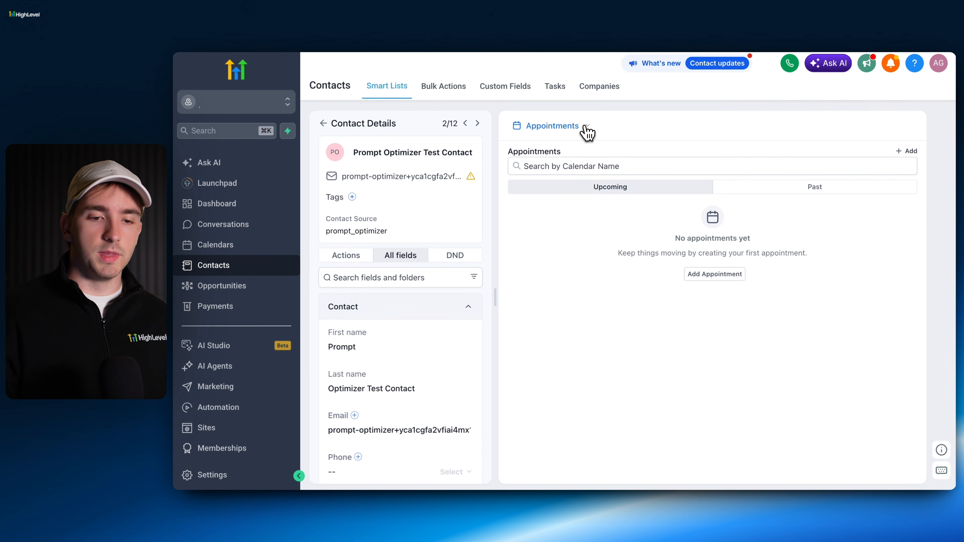
{"action": "left_click", "coordinate": [585, 127]}
{"action": "left_click", "coordinate": [565, 147]}
{"action": "left_click", "coordinate": [583, 129]}
{"action": "left_click", "coordinate": [571, 163]}
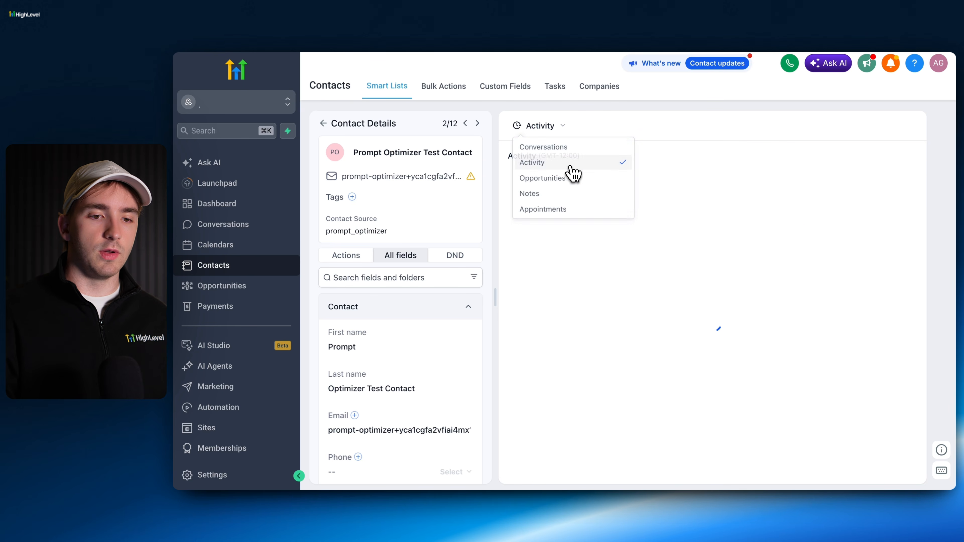
{"action": "left_click", "coordinate": [566, 128]}
{"action": "left_click", "coordinate": [569, 147]}
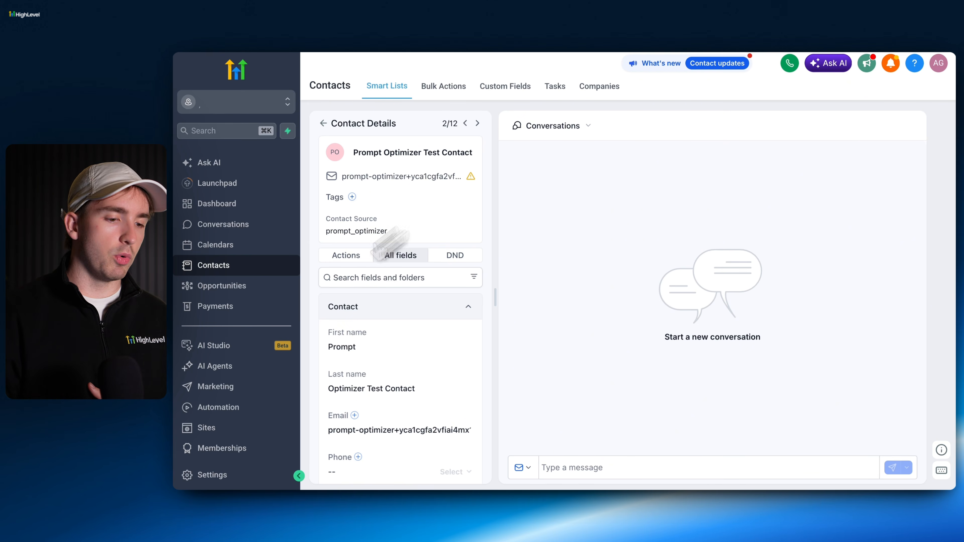
Step: Reopen Default view 1 from the Contacts object settings and switch it to the three-column layout
{"action": "left_click", "coordinate": [212, 476]}
{"action": "left_click", "coordinate": [237, 433]}
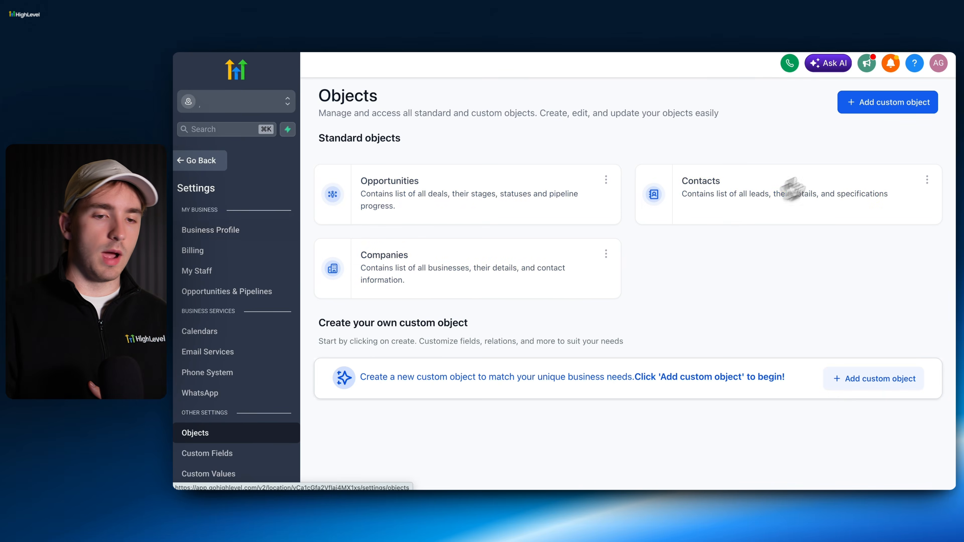
{"action": "left_click", "coordinate": [753, 197]}
{"action": "left_click", "coordinate": [661, 146]}
{"action": "left_click", "coordinate": [605, 223]}
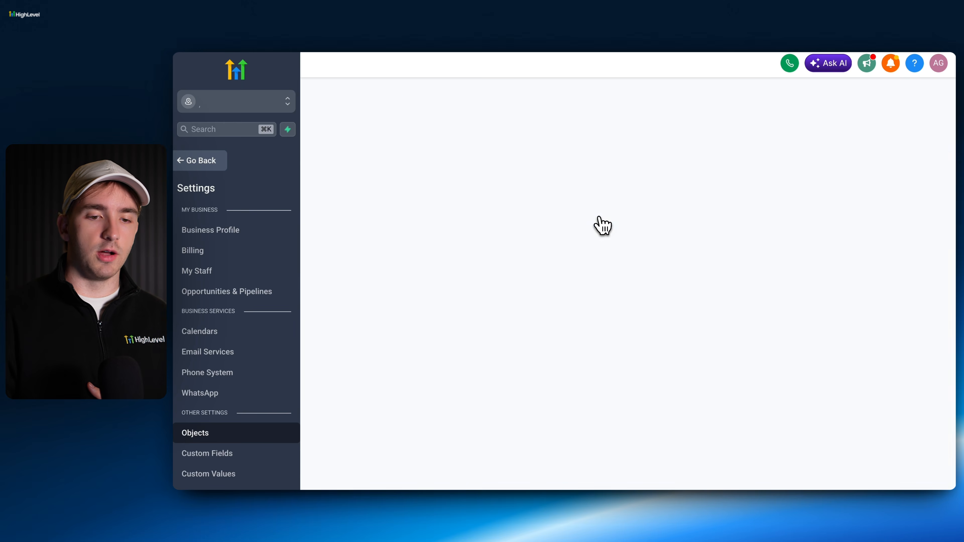
{"action": "left_click", "coordinate": [802, 90]}
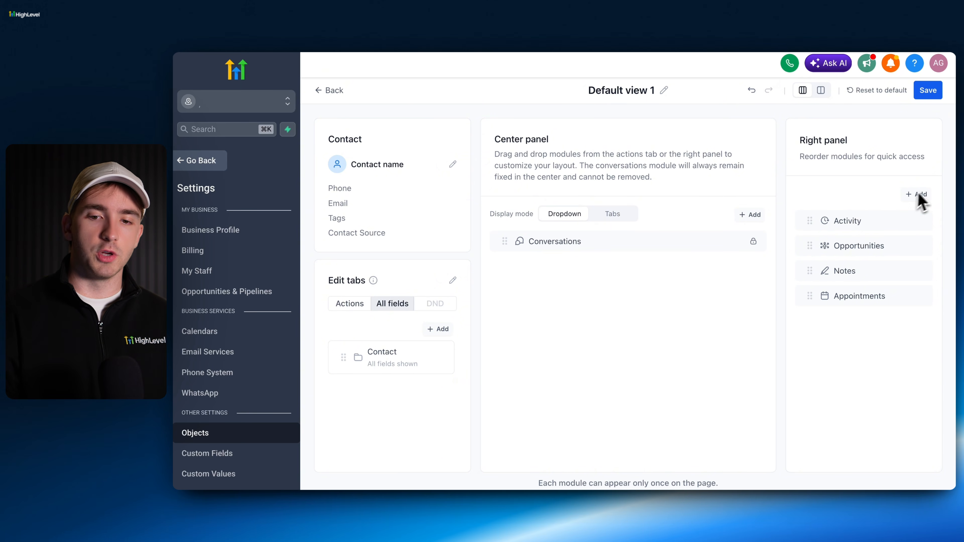
Step: Remove the Activity, Opportunities, Notes and Appointments modules from the right panel of the view
{"action": "left_click", "coordinate": [920, 220]}
{"action": "left_click", "coordinate": [920, 220]}
{"action": "left_click", "coordinate": [920, 220]}
{"action": "left_click", "coordinate": [920, 220]}
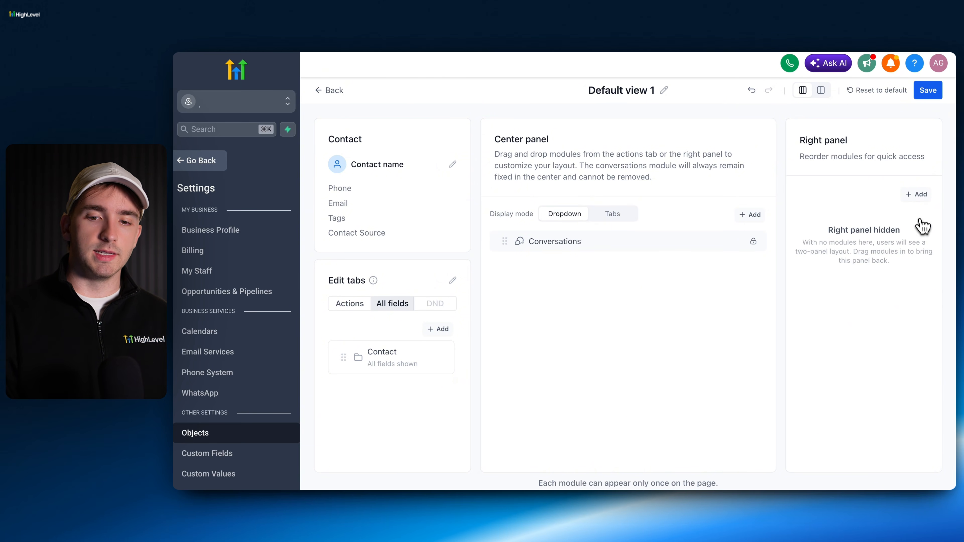
Step: Add the Opportunities, Appointments, Documents and Notes modules to the view's right panel and save the layout
{"action": "left_click", "coordinate": [918, 194]}
{"action": "left_click", "coordinate": [869, 251]}
{"action": "left_click", "coordinate": [853, 298]}
{"action": "left_click", "coordinate": [853, 316]}
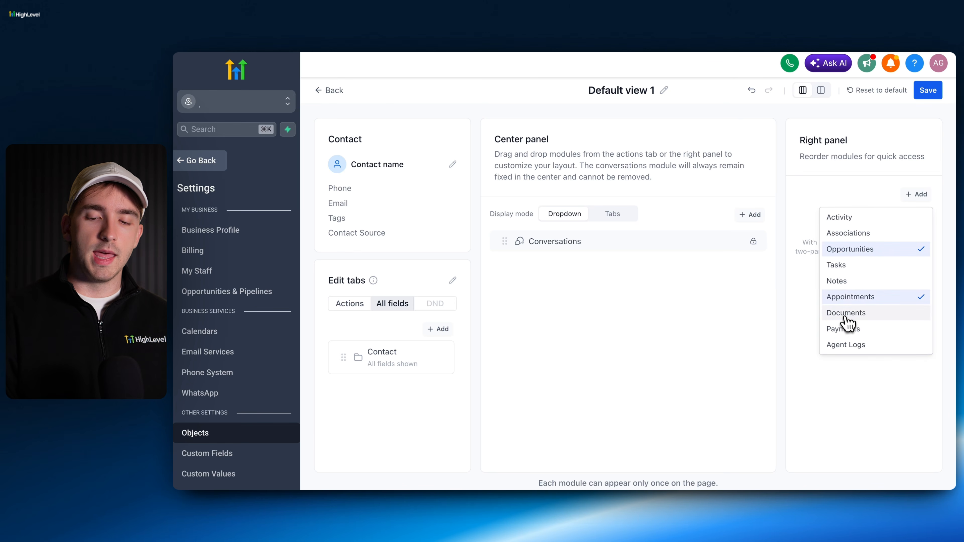
{"action": "left_click", "coordinate": [875, 197]}
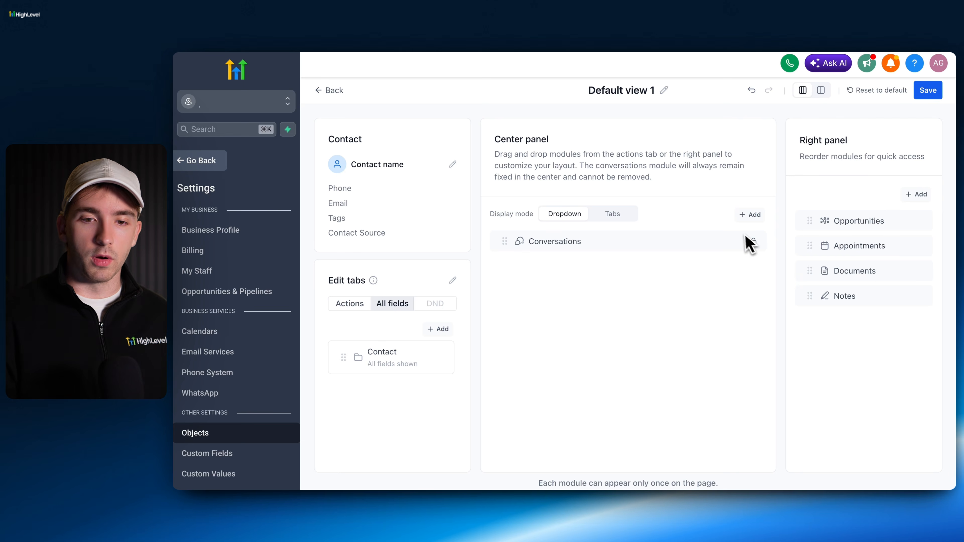
{"action": "left_click", "coordinate": [934, 93]}
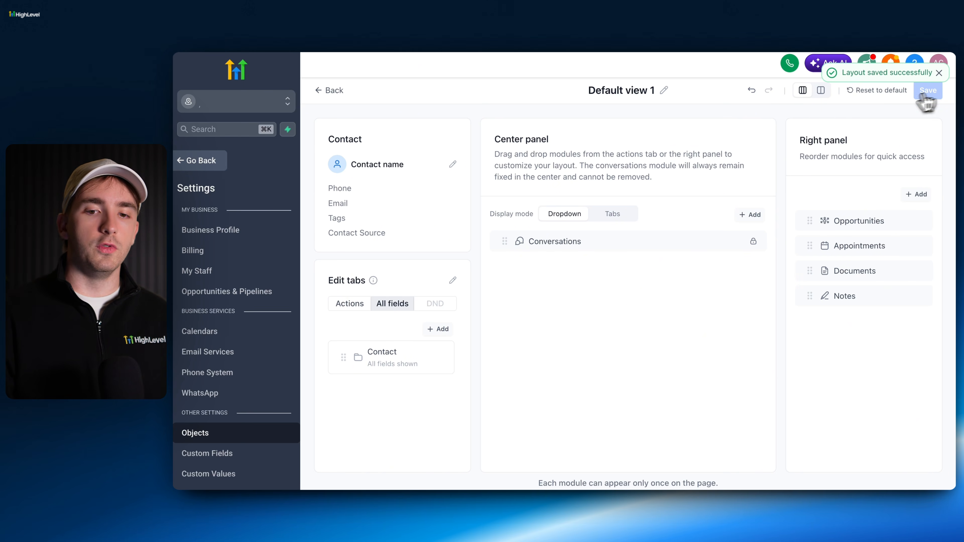
Step: Rename Default view 1 to the user's first name in possessive form followed by "View", and return to the list of contact views
{"action": "left_click", "coordinate": [664, 91]}
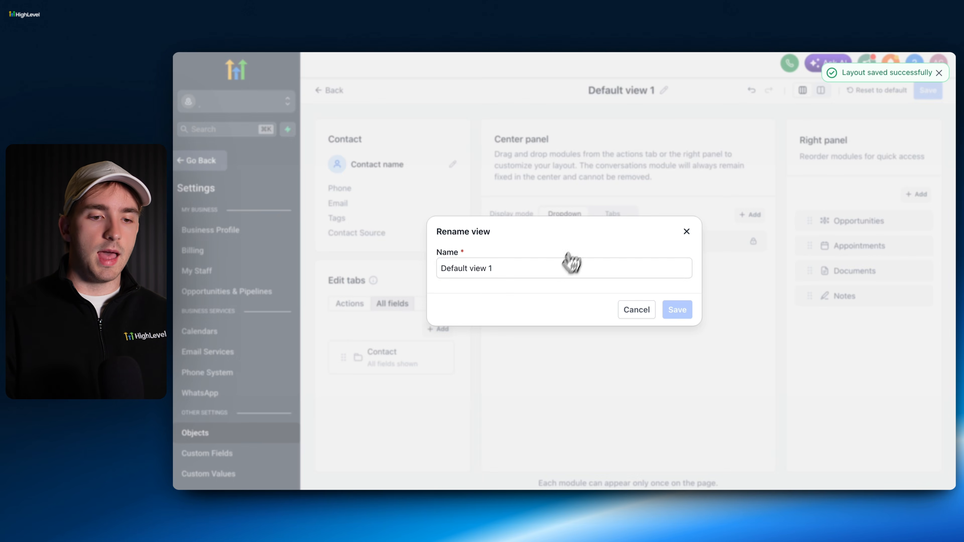
{"action": "triple_click", "coordinate": [557, 269]}
{"action": "type", "text": "Andrew's View"}
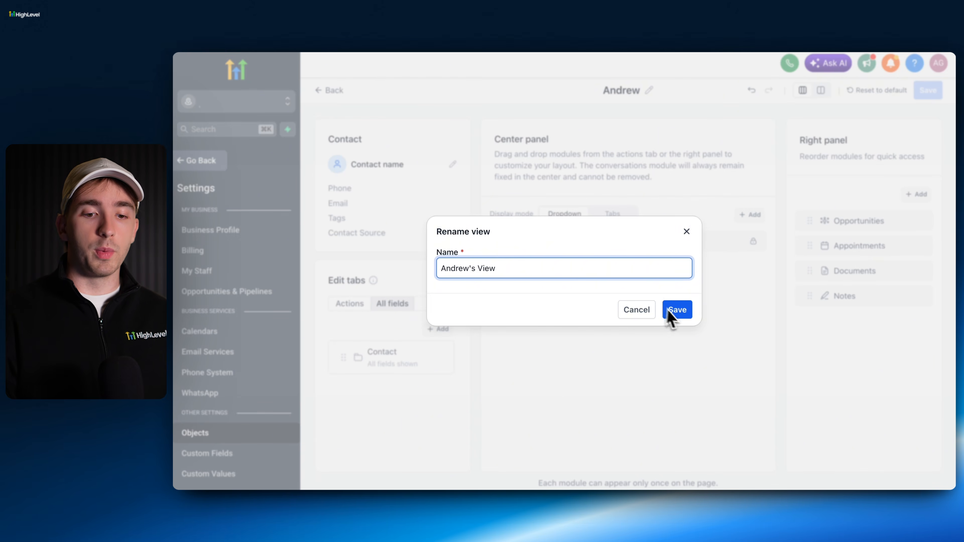
{"action": "left_click", "coordinate": [671, 315]}
{"action": "left_click", "coordinate": [337, 93]}
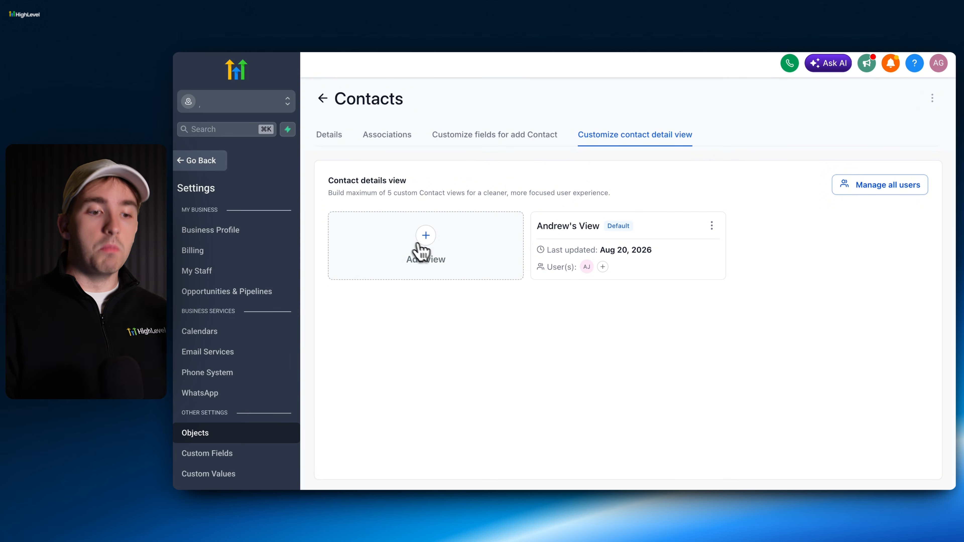
Step: Create a new contact detail view named View 2 and assign the one available user to it
{"action": "left_click", "coordinate": [422, 251]}
{"action": "left_click", "coordinate": [483, 241]}
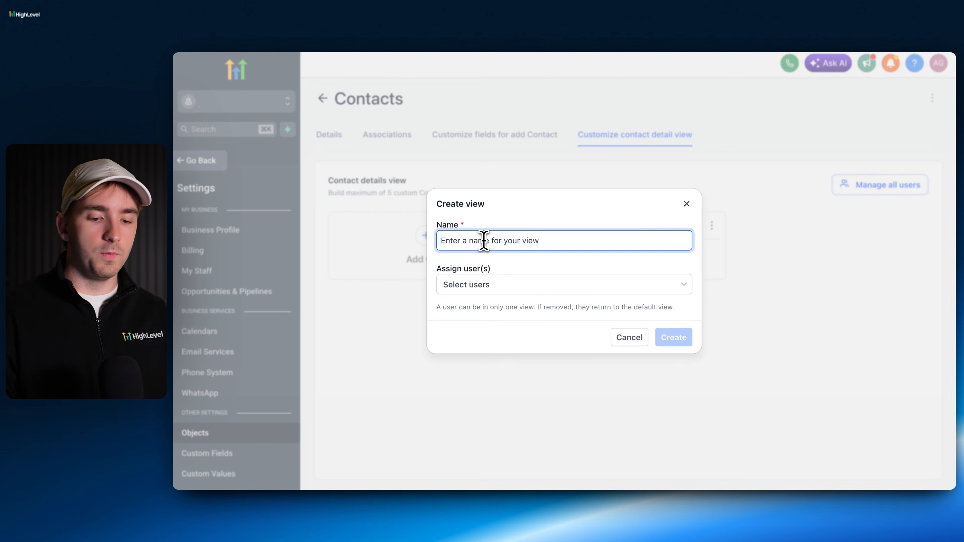
{"action": "type", "text": "View 2"}
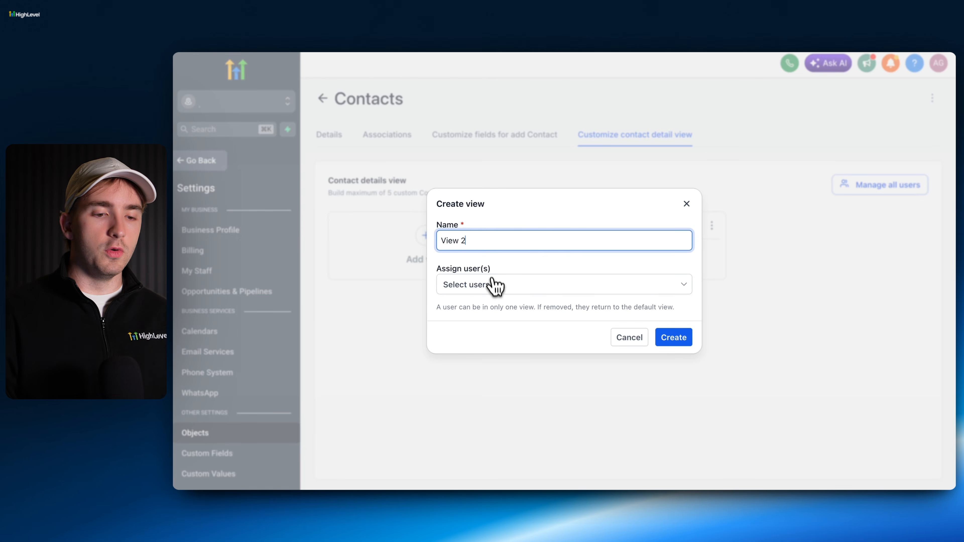
{"action": "left_click", "coordinate": [492, 284]}
{"action": "left_click", "coordinate": [496, 314]}
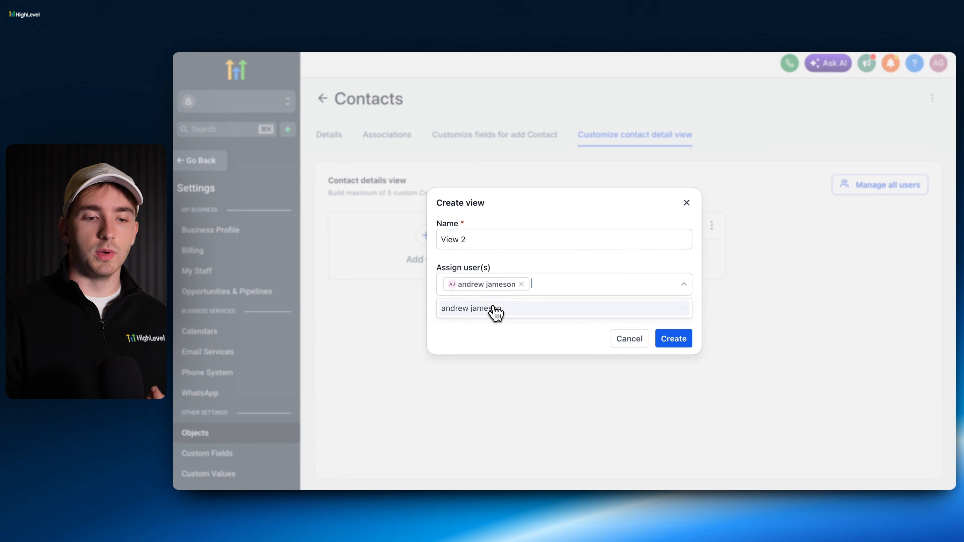
{"action": "left_click", "coordinate": [598, 265]}
{"action": "left_click", "coordinate": [679, 339]}
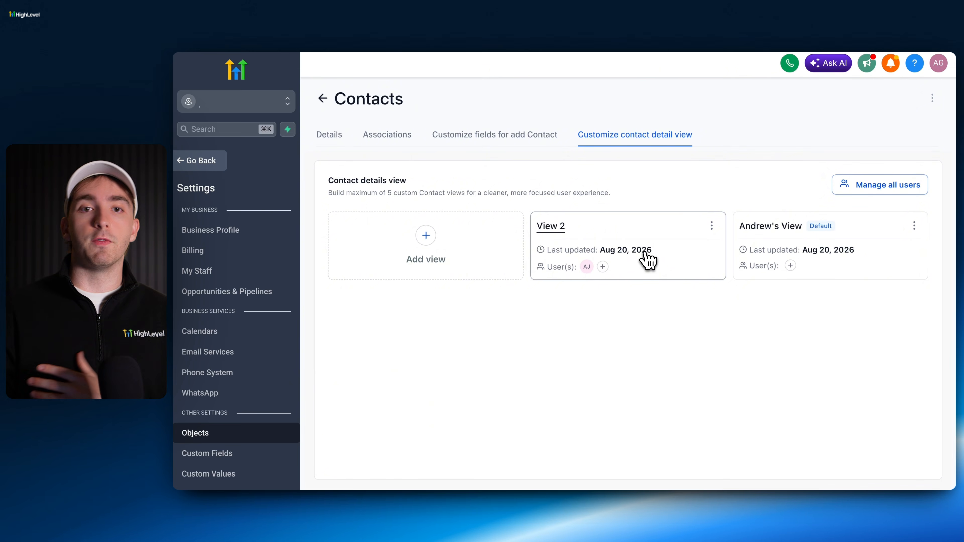
Step: Open View 2 to look over its starting layout and return to the list of contact views
{"action": "left_click", "coordinate": [648, 260]}
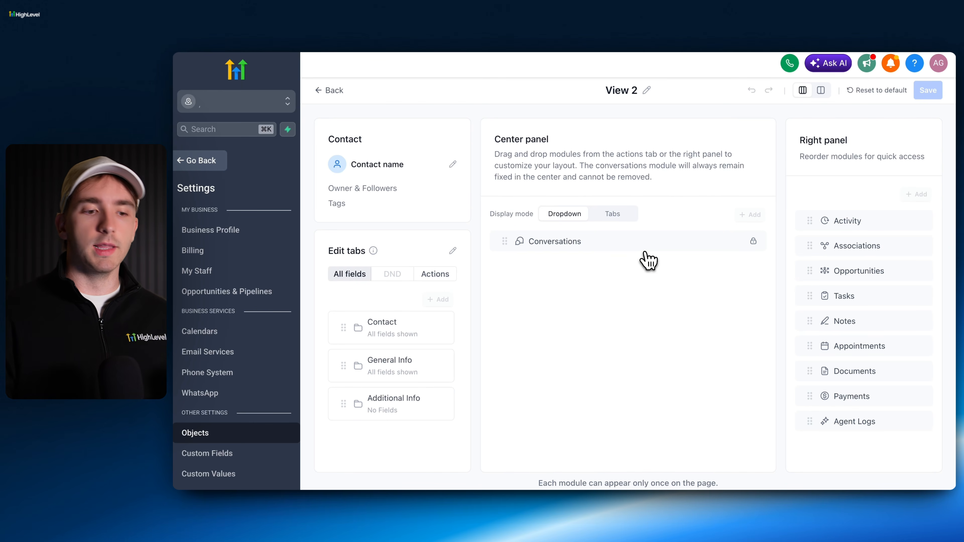
{"action": "left_click", "coordinate": [329, 95]}
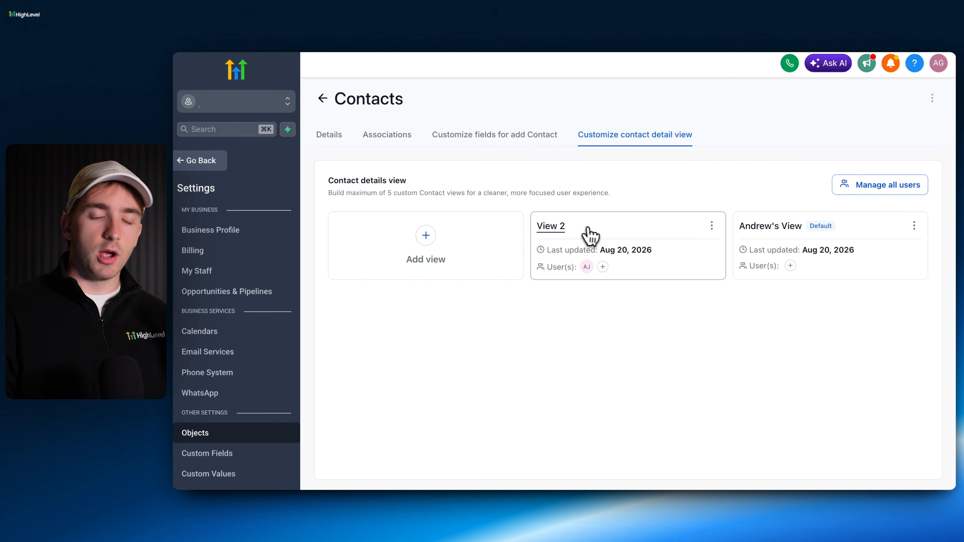
Step: Open user management for View 2 and assign View 2 to the Account Admin(s) and Account User(s) groups
{"action": "left_click", "coordinate": [711, 227]}
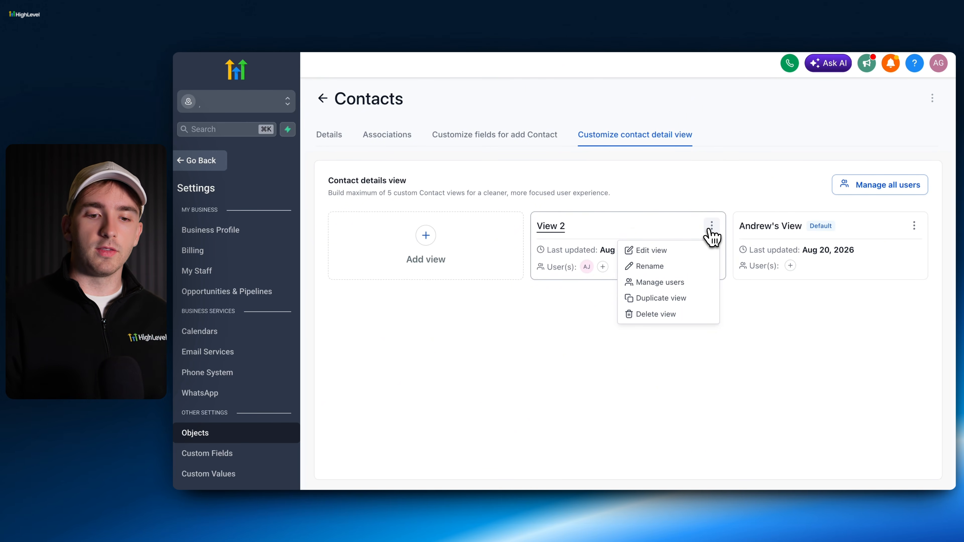
{"action": "left_click", "coordinate": [688, 285]}
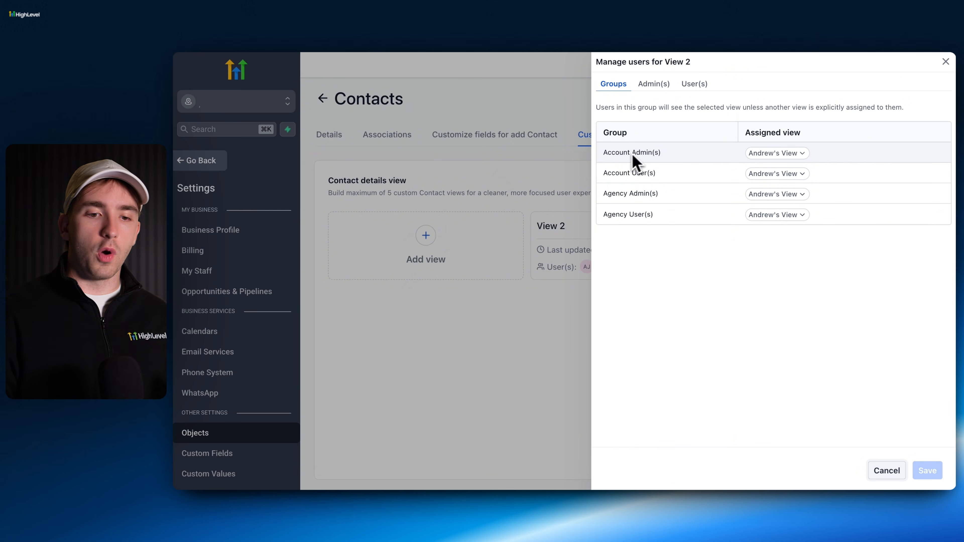
{"action": "left_click", "coordinate": [637, 194]}
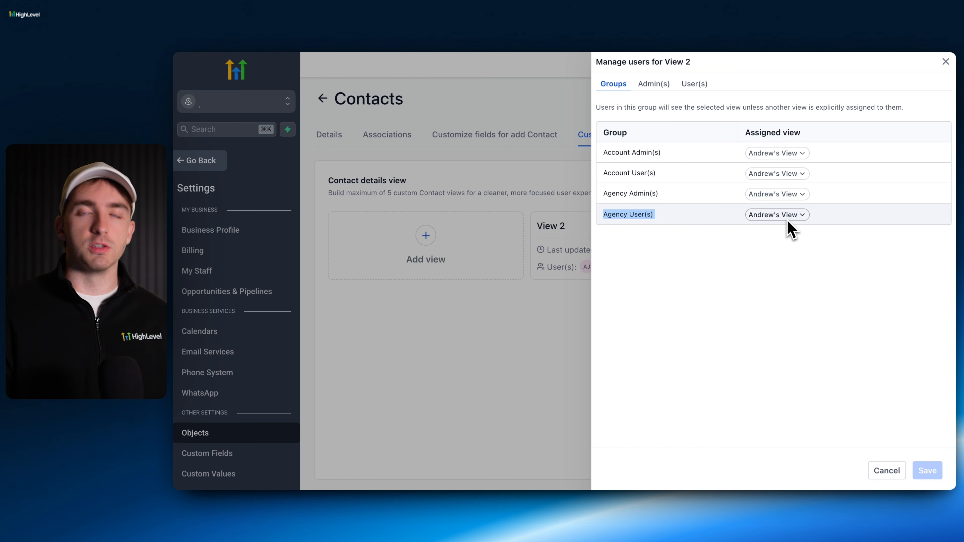
{"action": "left_click", "coordinate": [793, 155]}
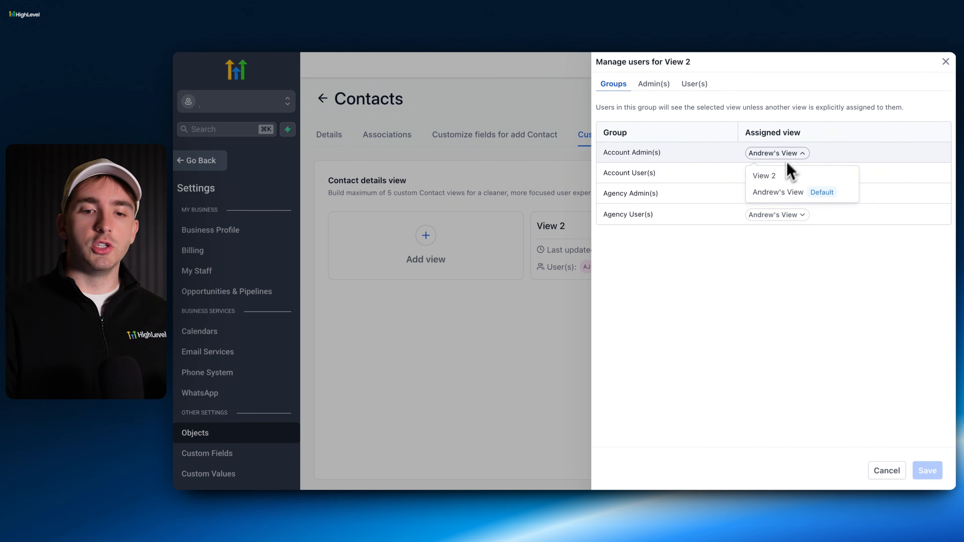
{"action": "left_click", "coordinate": [780, 177]}
{"action": "left_click", "coordinate": [776, 174]}
{"action": "left_click", "coordinate": [776, 196]}
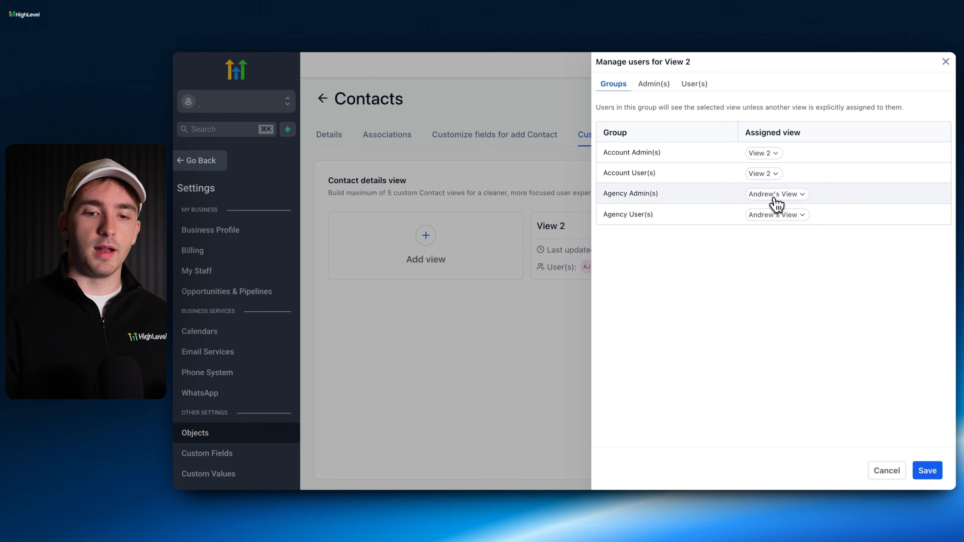
Step: Switch the Agency Admin(s) group to View 2 and back to the default view, and save the user assignments
{"action": "left_click", "coordinate": [776, 194]}
{"action": "left_click", "coordinate": [770, 219]}
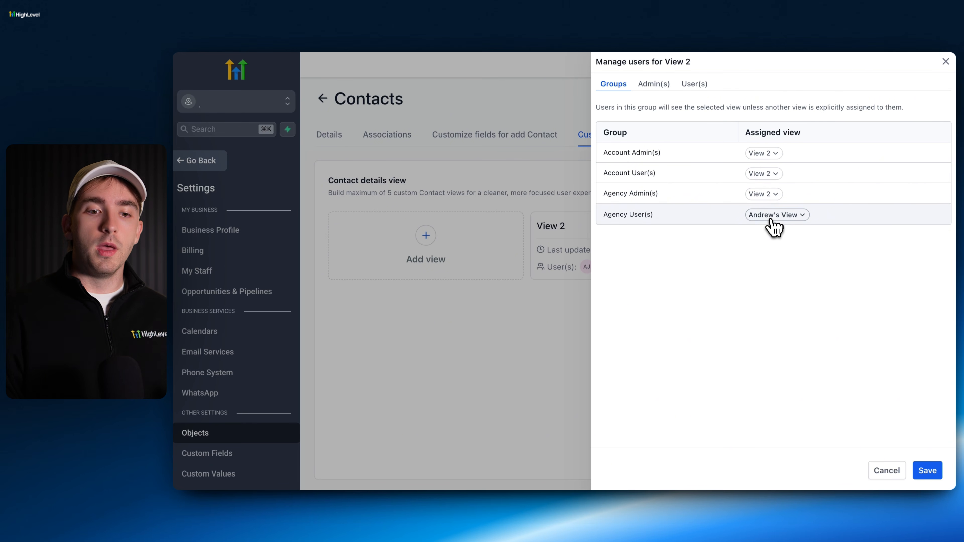
{"action": "left_click", "coordinate": [763, 198]}
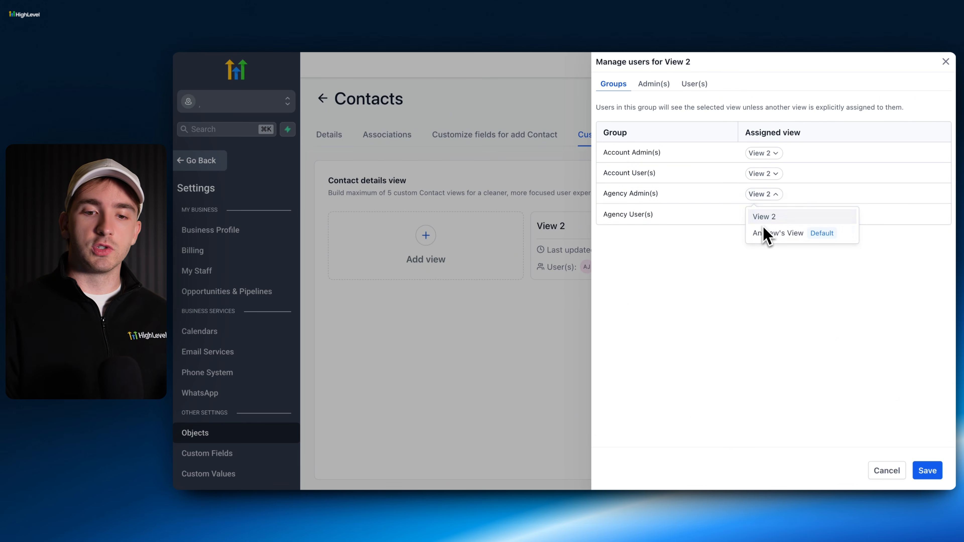
{"action": "left_click", "coordinate": [764, 231]}
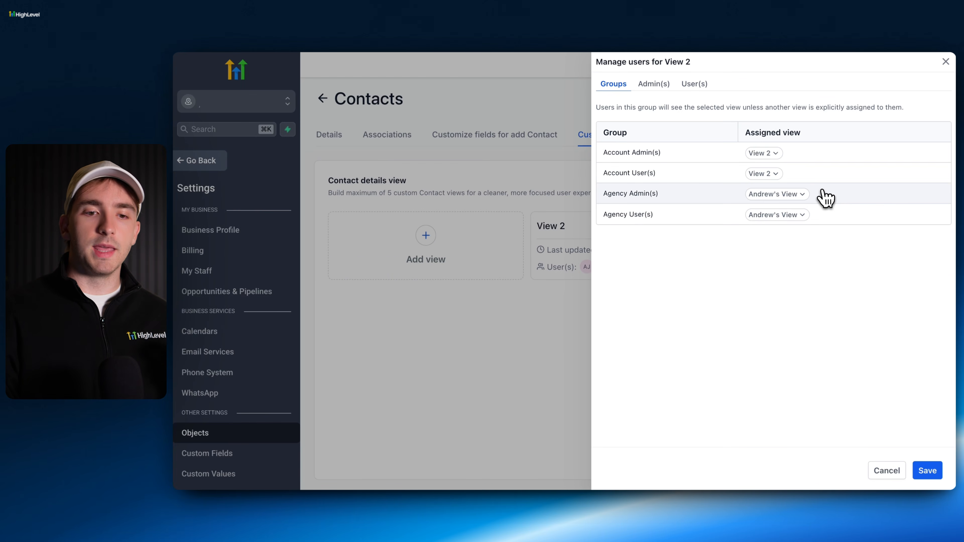
{"action": "left_click", "coordinate": [926, 470]}
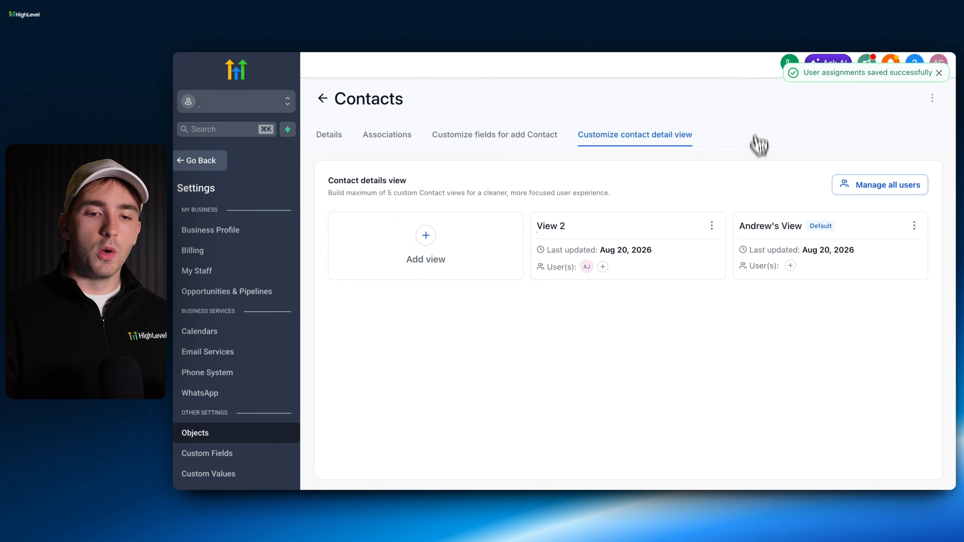
Step: Reopen user management for View 2 and review the individual admin and user assignments
{"action": "left_click", "coordinate": [712, 226]}
{"action": "left_click", "coordinate": [685, 281]}
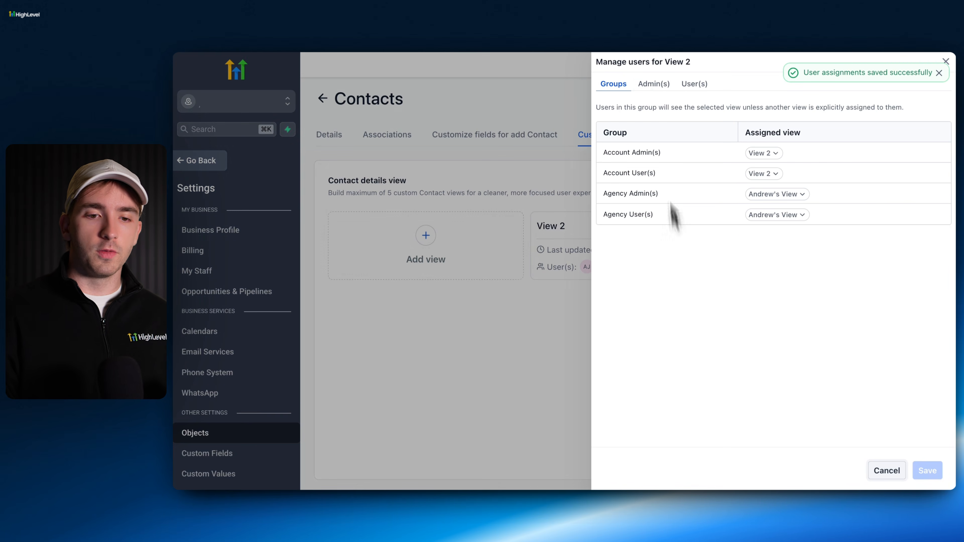
{"action": "left_click", "coordinate": [654, 85]}
{"action": "left_click", "coordinate": [692, 118]}
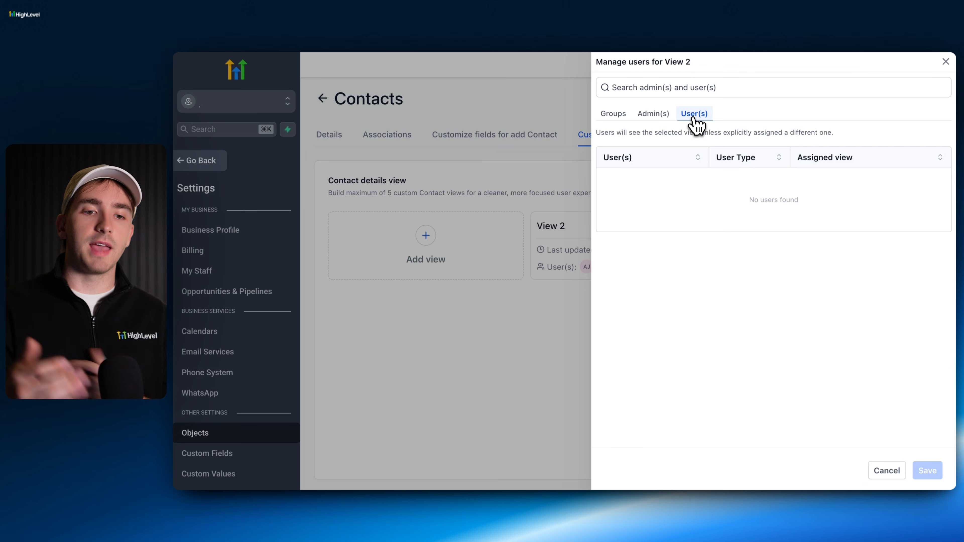
{"action": "left_click", "coordinate": [664, 120]}
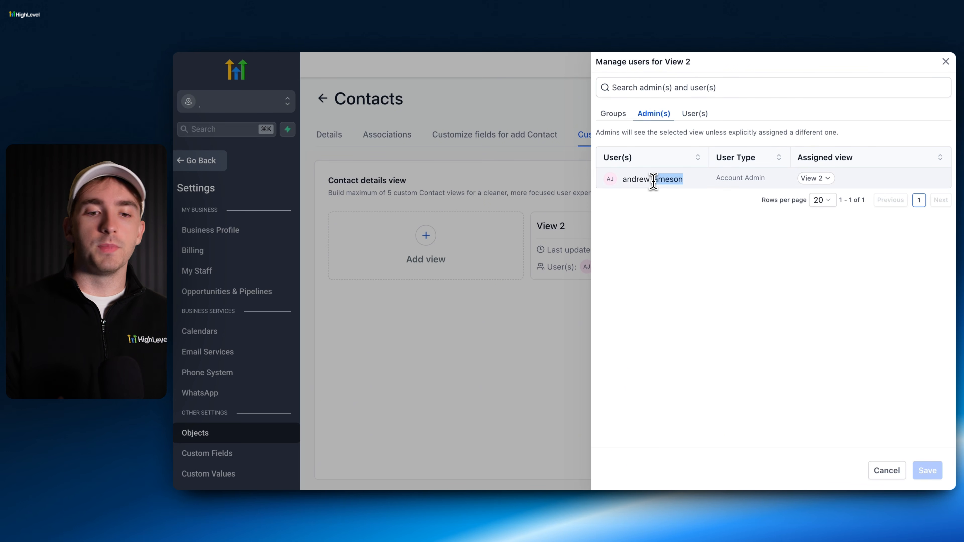
Step: Try the default view for the Account Admin(s) group, check the individual admin's assigned view, and discard the change
{"action": "left_click", "coordinate": [614, 115]}
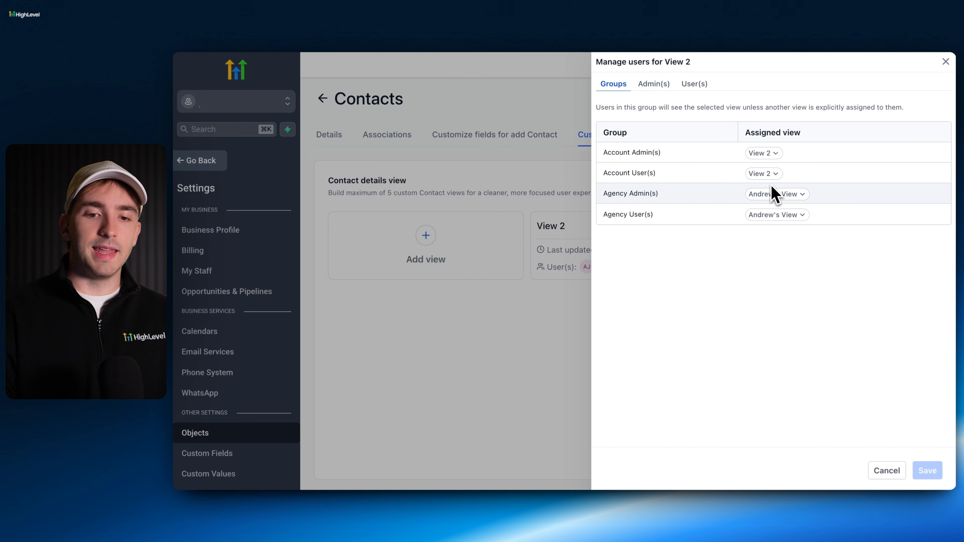
{"action": "left_click", "coordinate": [766, 155]}
{"action": "left_click", "coordinate": [790, 194]}
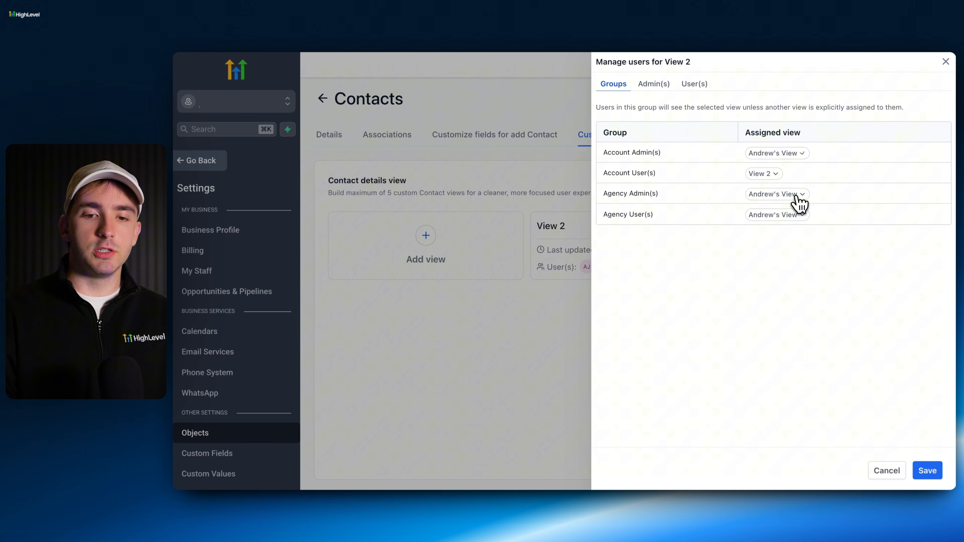
{"action": "left_click", "coordinate": [664, 87]}
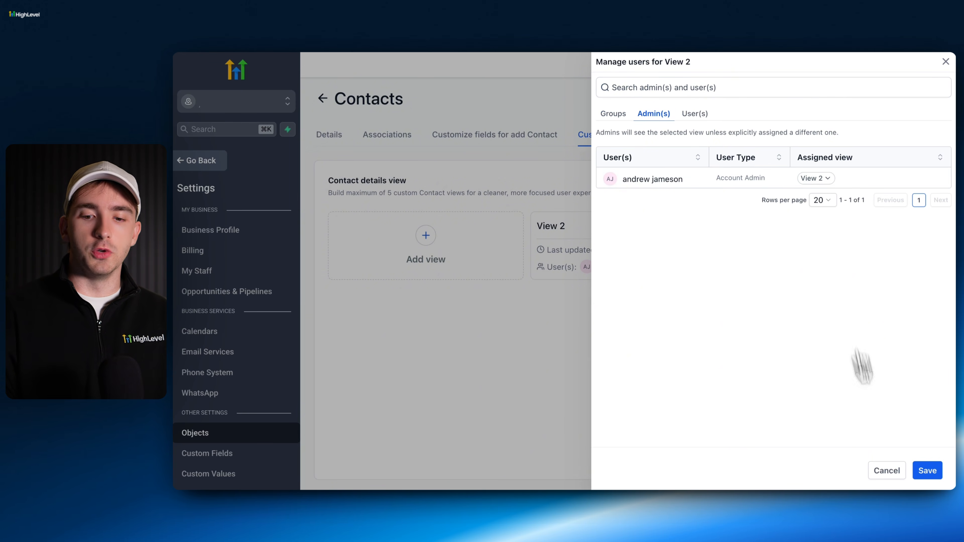
{"action": "left_click", "coordinate": [887, 471]}
{"action": "left_click", "coordinate": [662, 301]}
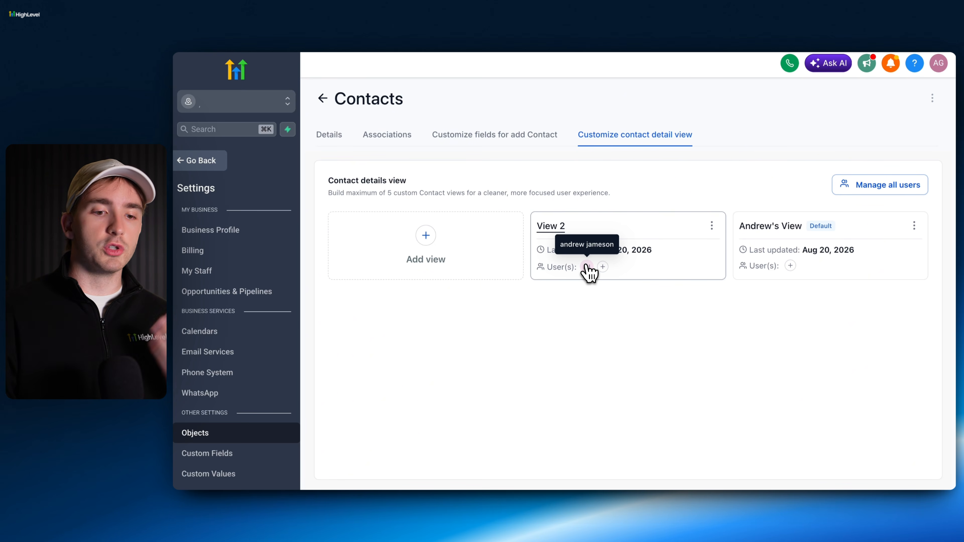
Step: Review View 2's group and admin assignments, and look over the user management for all views
{"action": "left_click", "coordinate": [711, 225]}
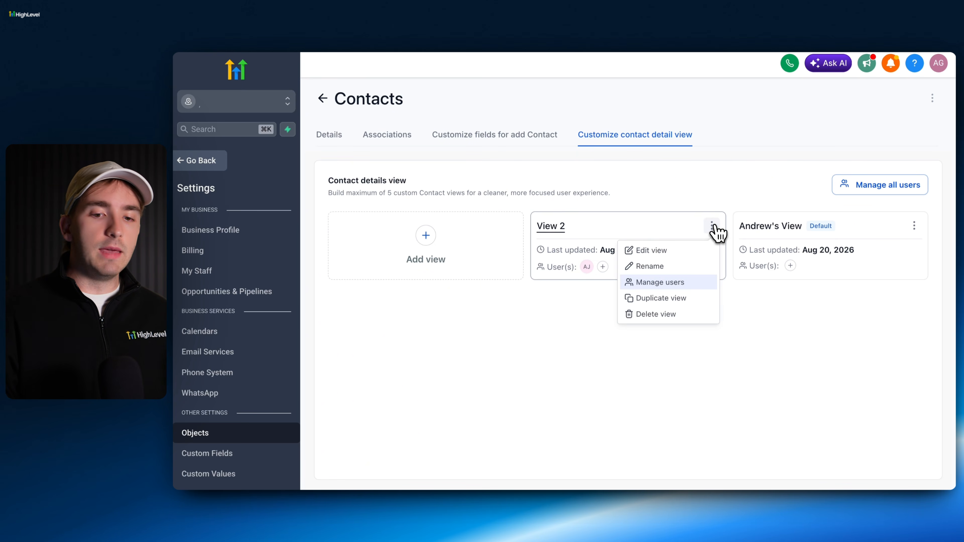
{"action": "left_click", "coordinate": [681, 281]}
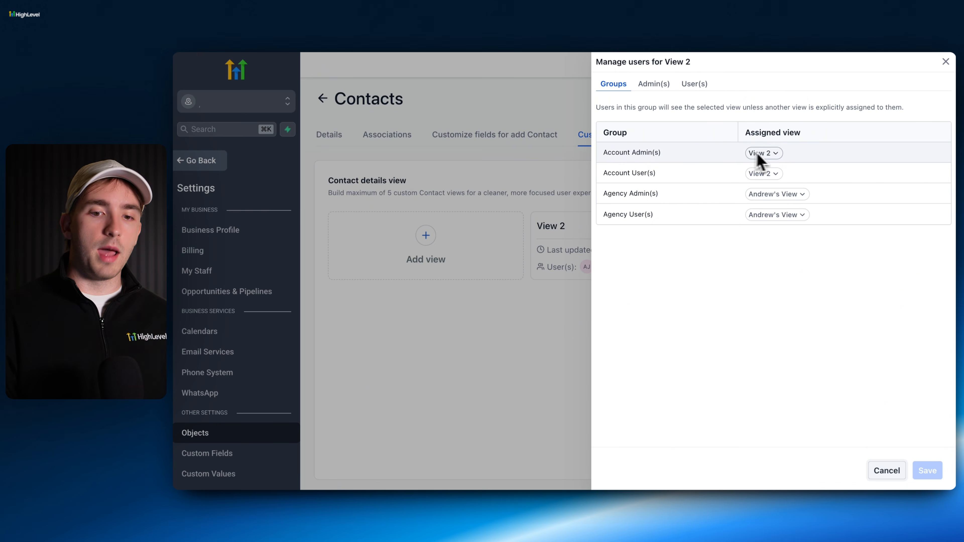
{"action": "left_click", "coordinate": [654, 85]}
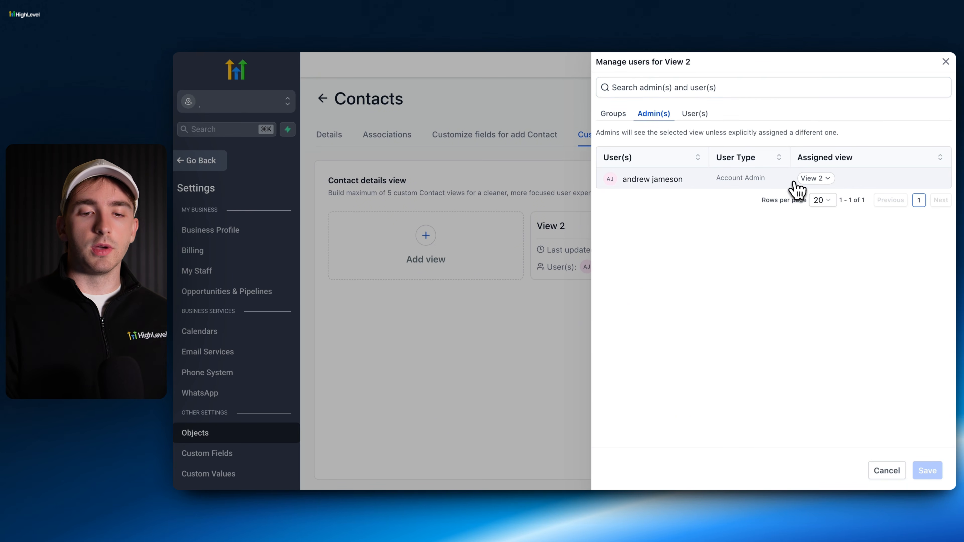
{"action": "left_click", "coordinate": [885, 471]}
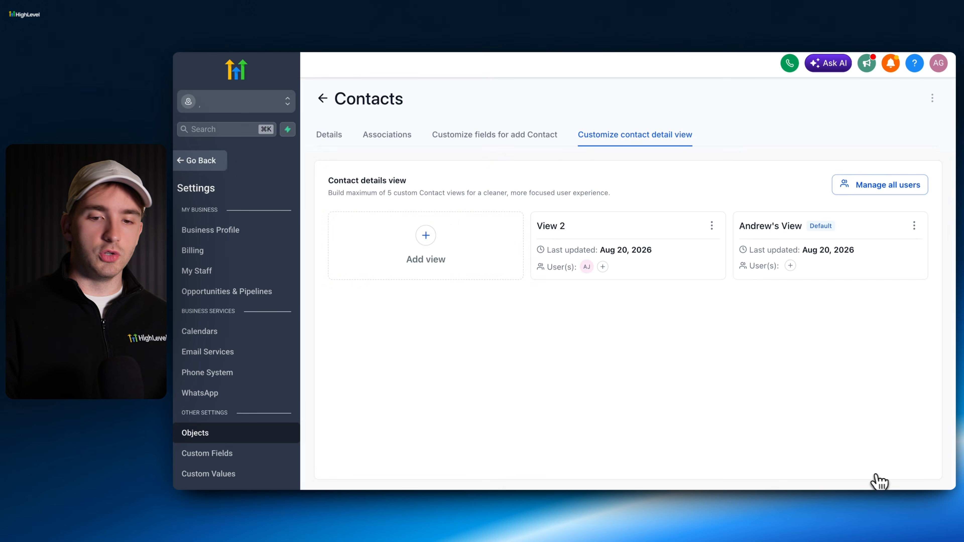
{"action": "left_click", "coordinate": [884, 188]}
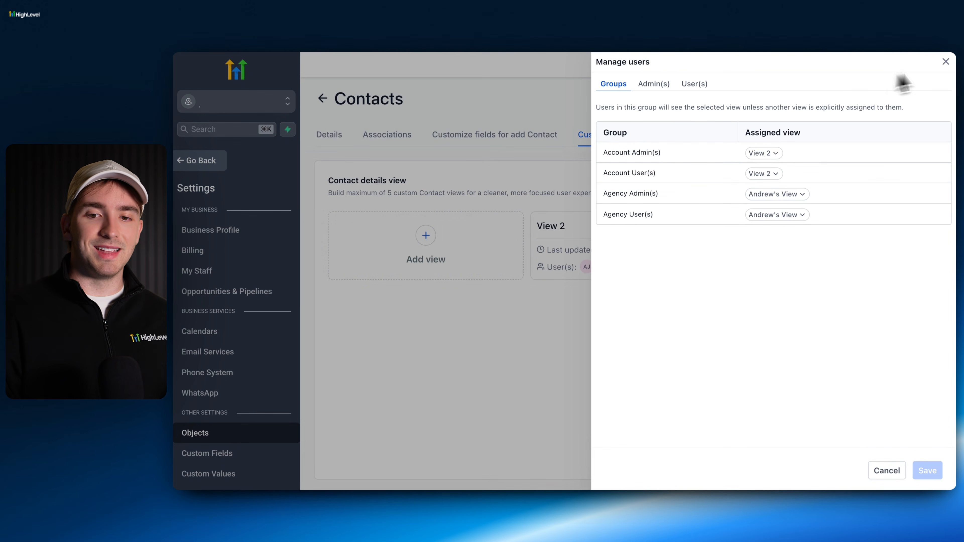
{"action": "left_click", "coordinate": [945, 62]}
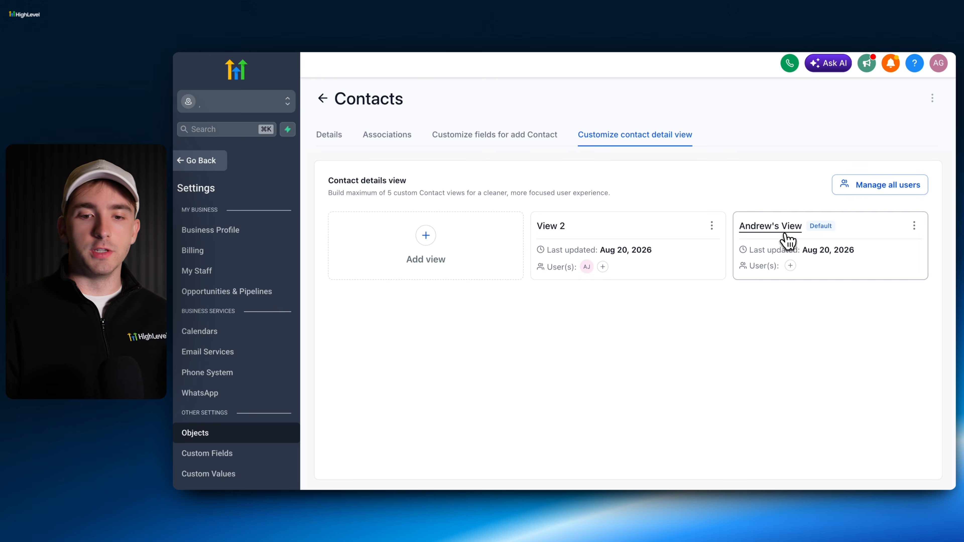
Step: Try the two-column layout on the default view, restore the three-column layout, and return to the list of contact views
{"action": "left_click", "coordinate": [786, 243]}
{"action": "left_click", "coordinate": [820, 90]}
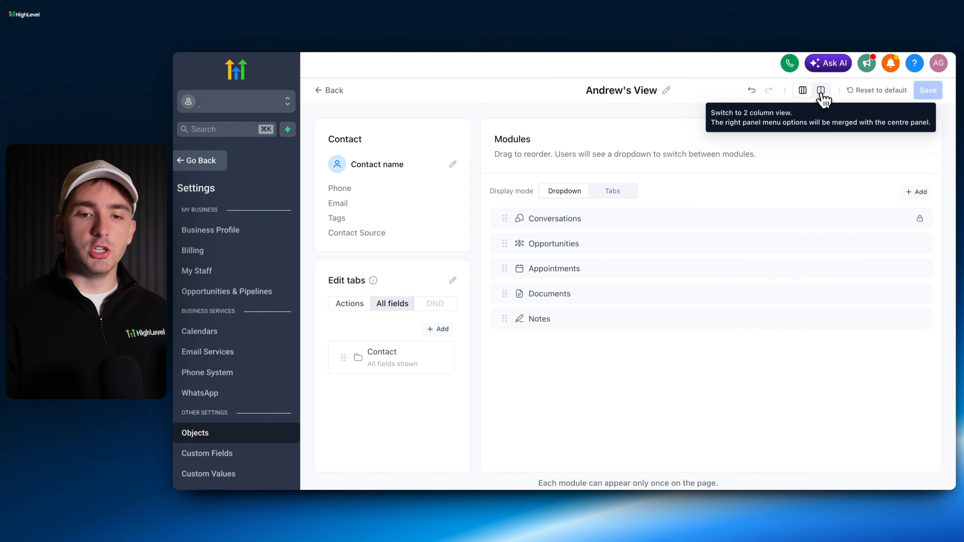
{"action": "left_click", "coordinate": [803, 91]}
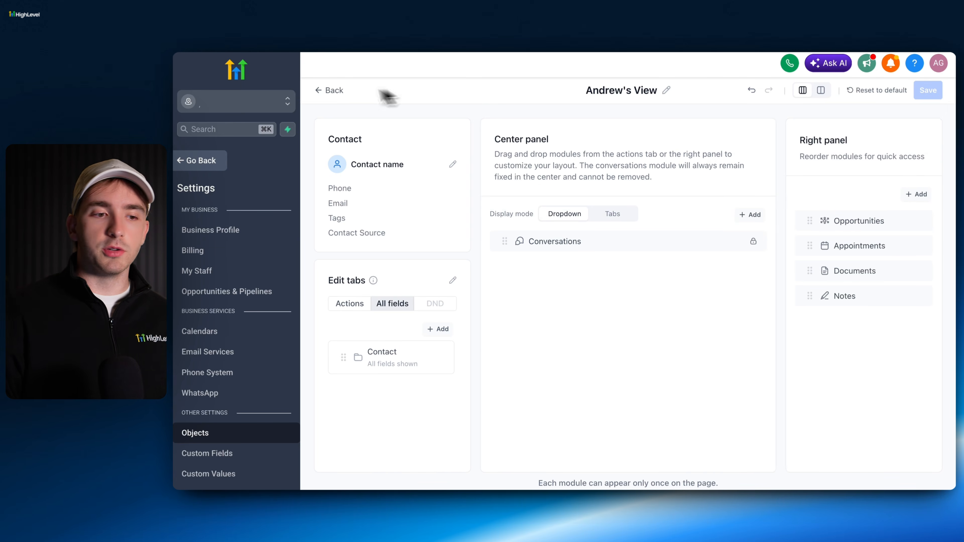
{"action": "left_click", "coordinate": [329, 91]}
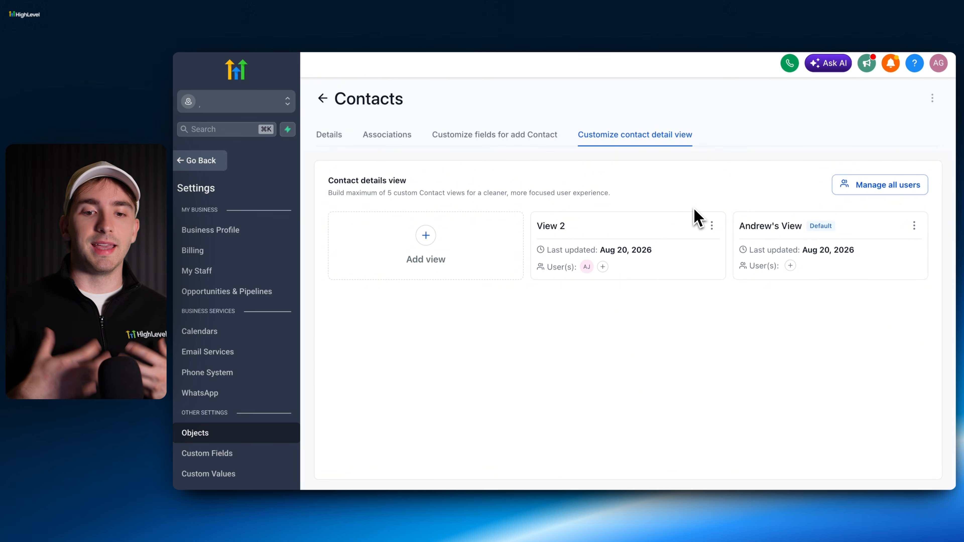